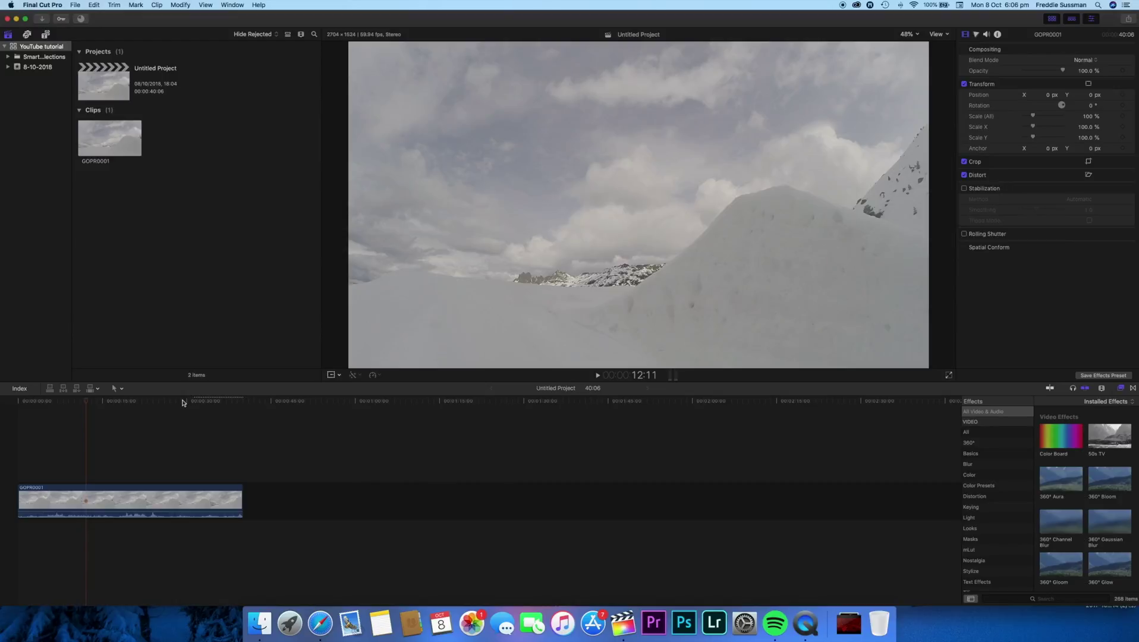
- Play through the GOPR0001 clip in the timeline to find where the skier's jump begins and ends
click(177, 499)
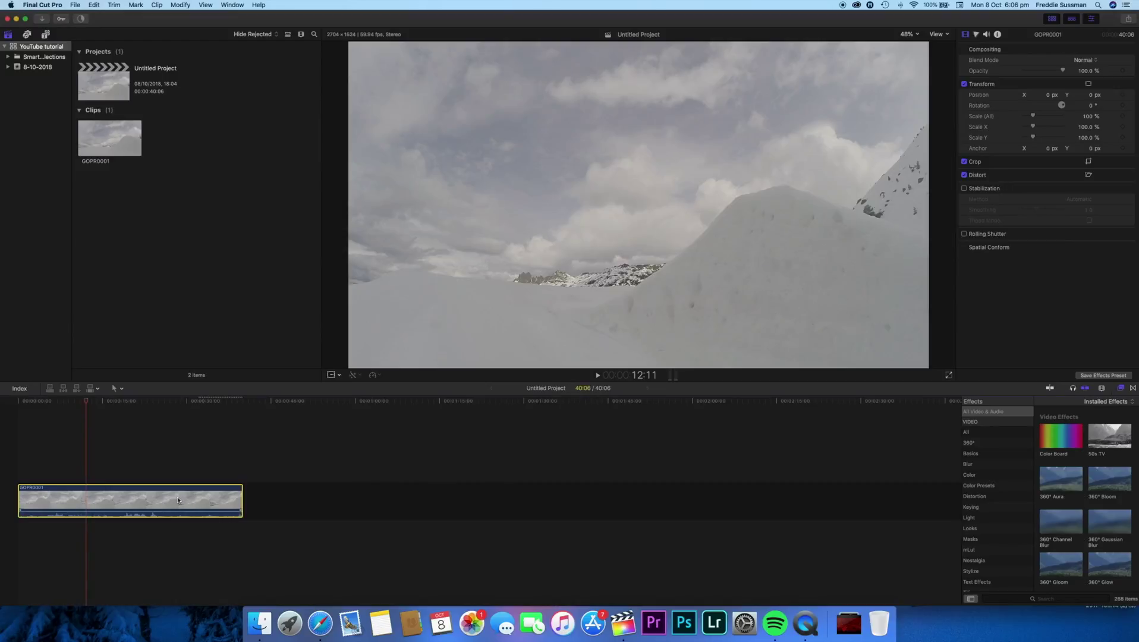
click(170, 403)
drag(169, 402, 218, 402)
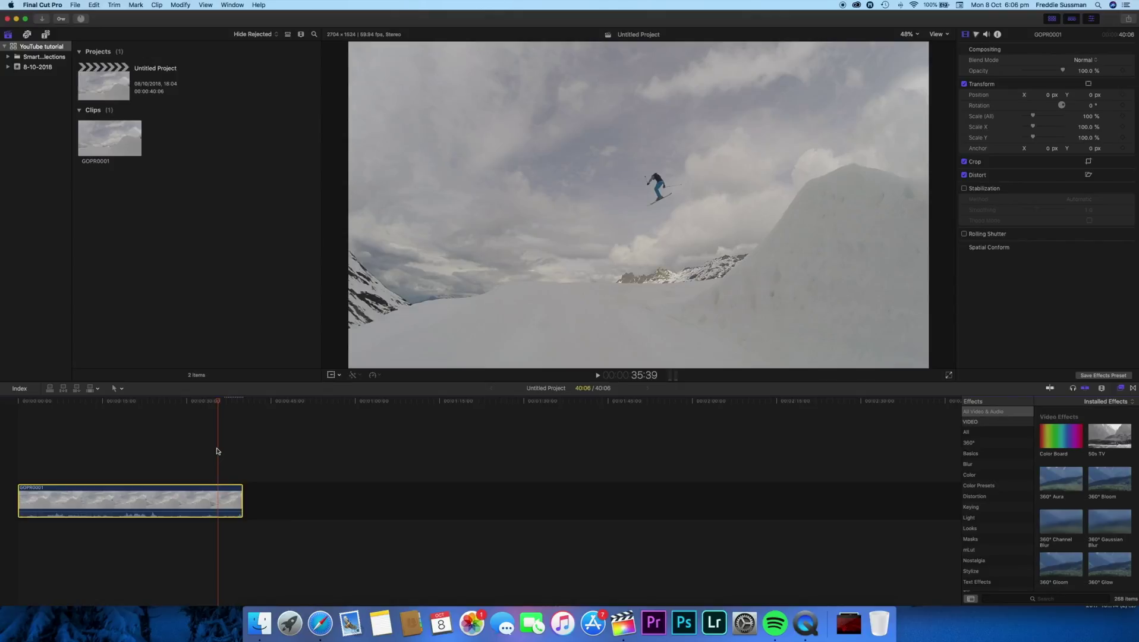
key(space)
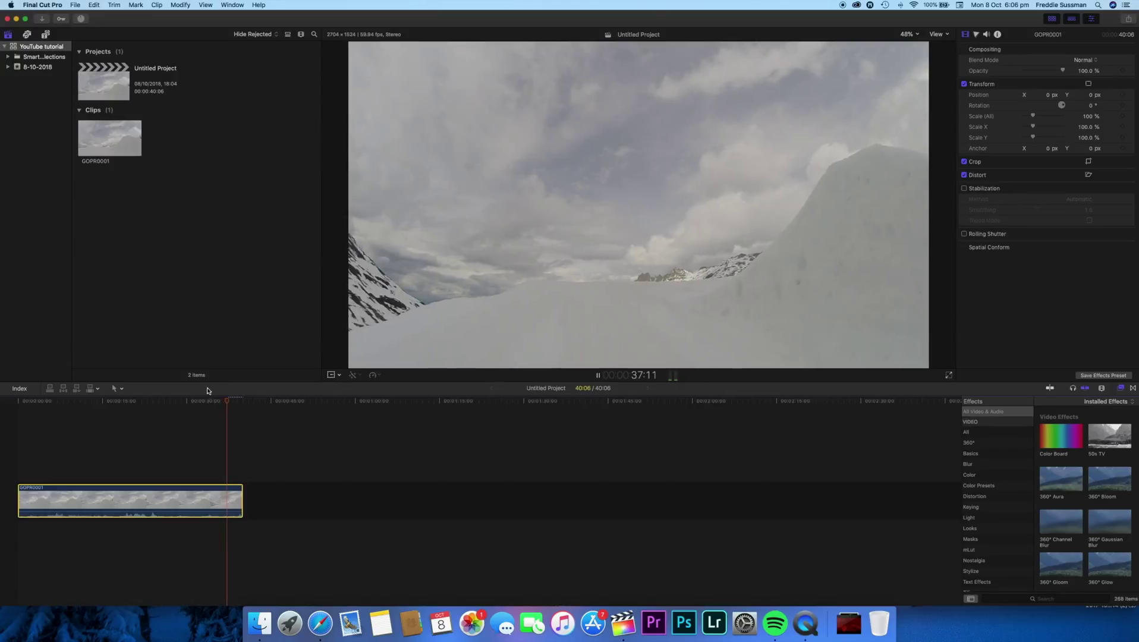
click(214, 402)
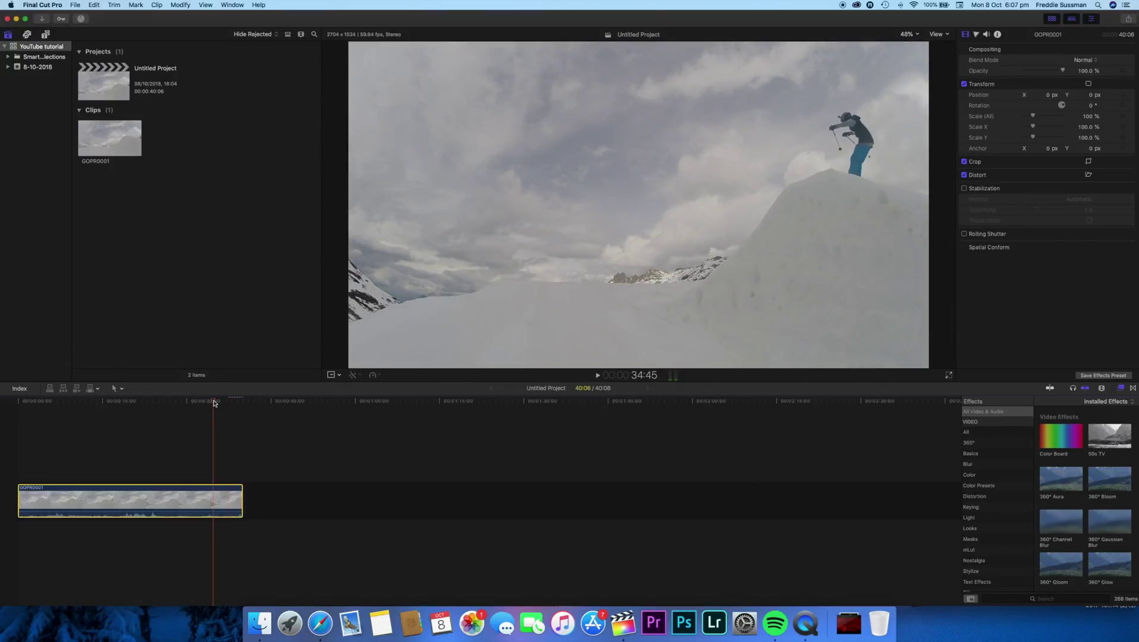
key(space)
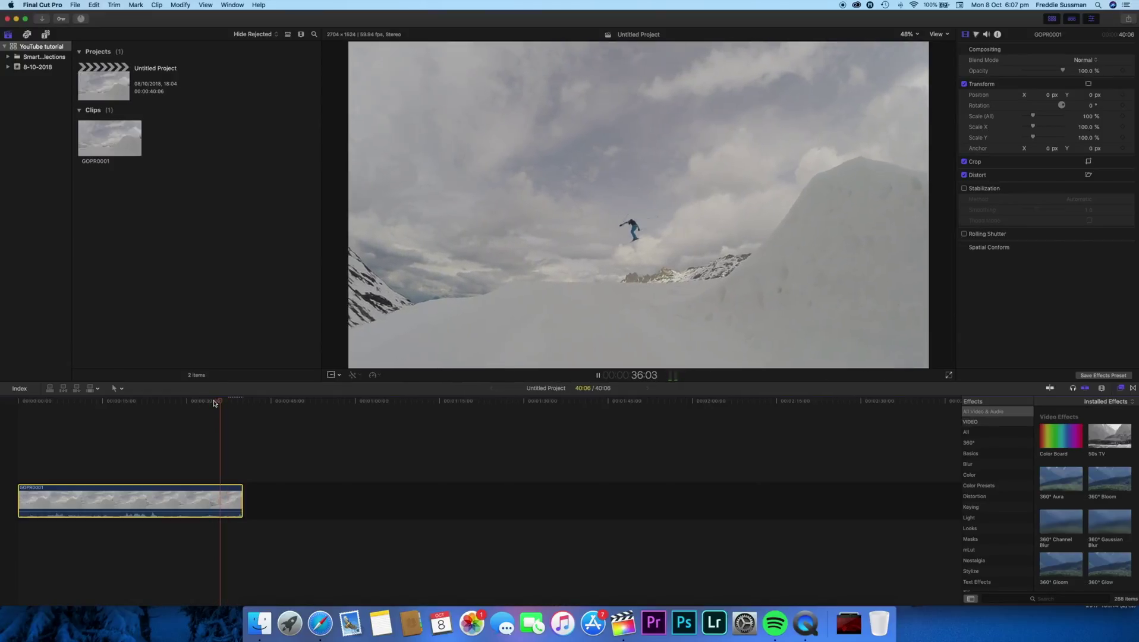
key(space)
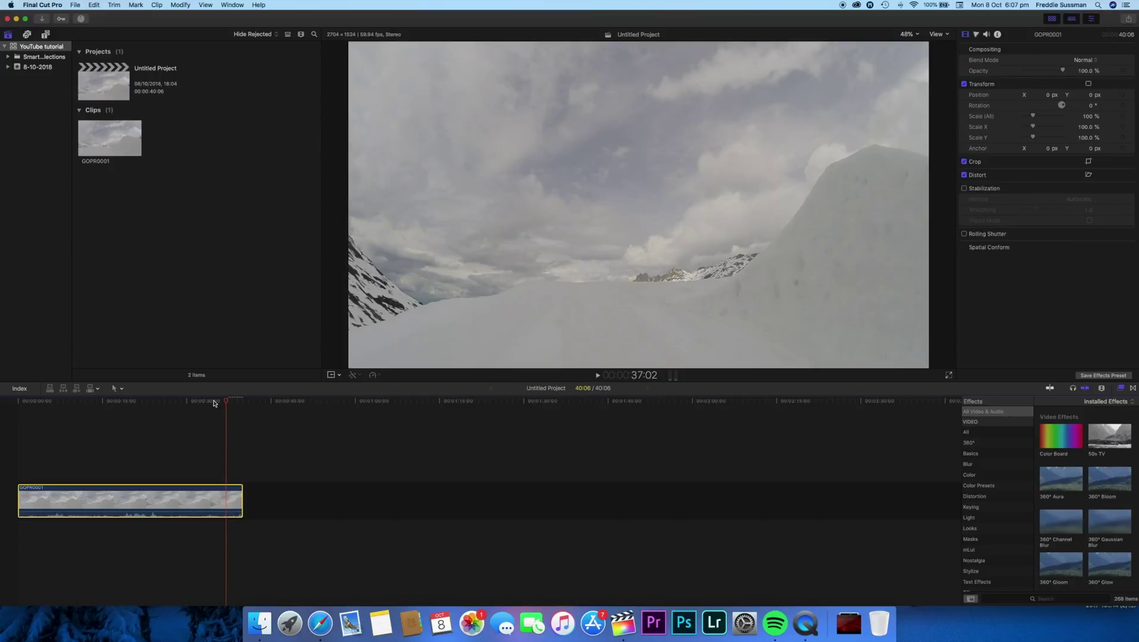
- Split the GOPR0001 clip at 34:32, just before the skier appears, and delete everything before the cut
click(213, 403)
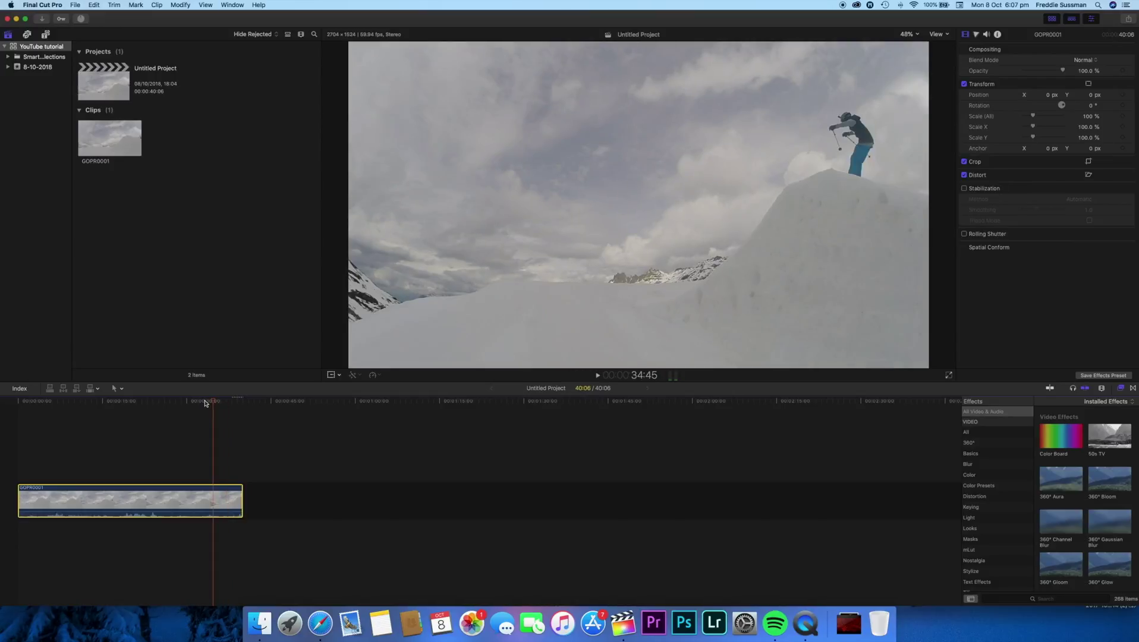
key(Left)
key(Left)
key(Left)
key(Left)
key(Left)
key(Left)
key(Left)
key(Left)
key(Left)
key(Left)
key(Left)
key(Left)
key(Left)
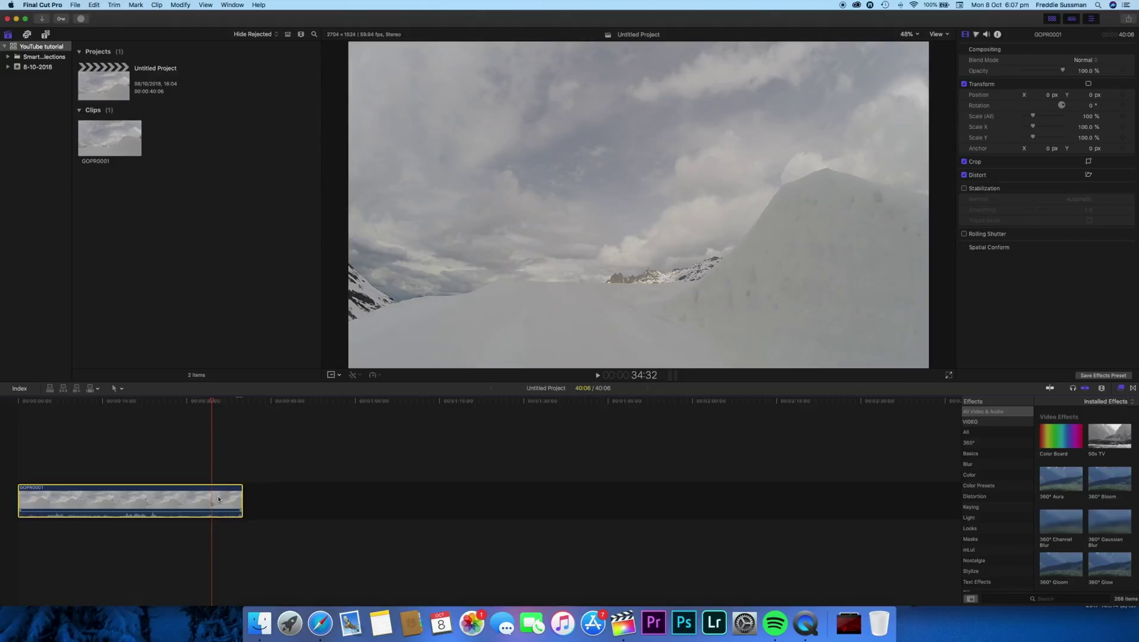
key(super+b)
key(Delete)
- Split the remaining clip at 3:38, after the skier has left the frame, and delete the part behind the cut
key(shift+z)
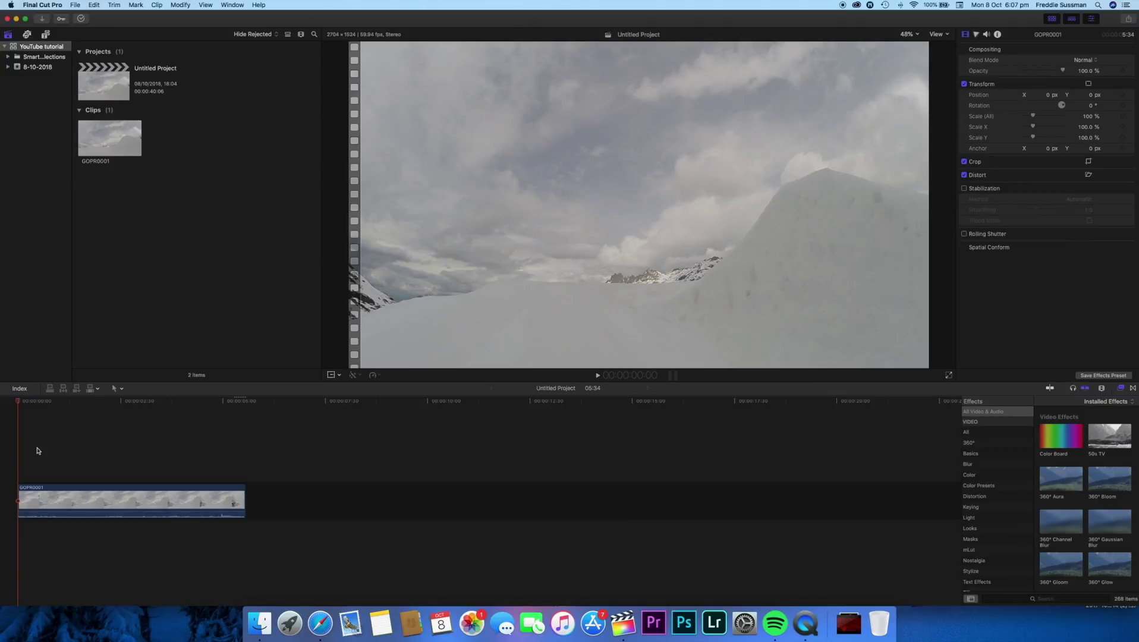
key(super+equal)
key(super+equal)
key(super+equal)
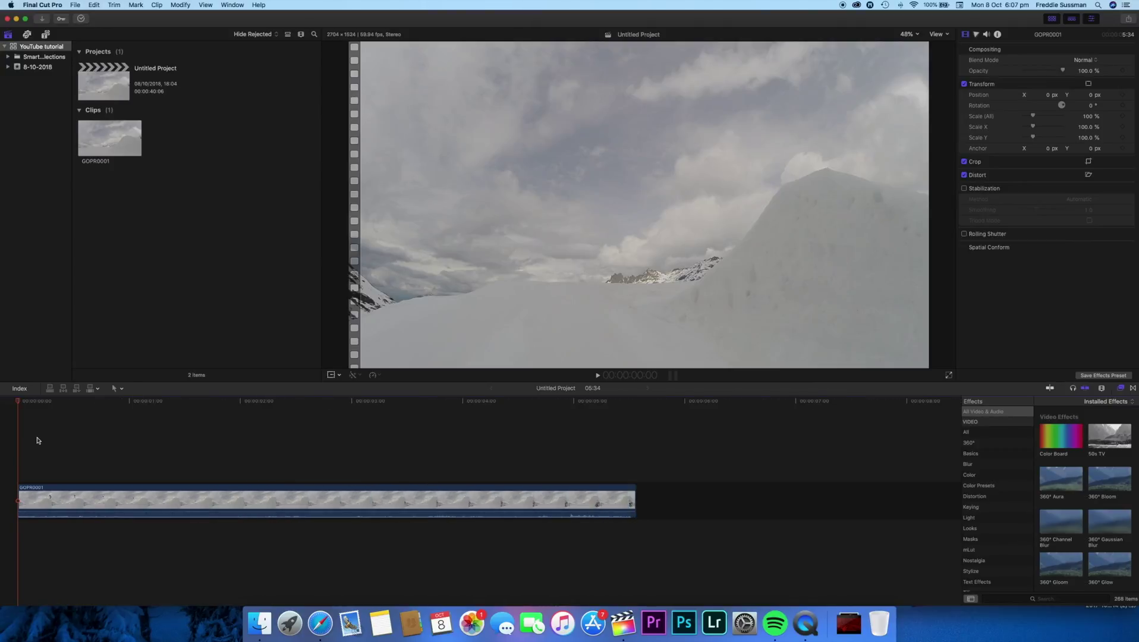
key(space)
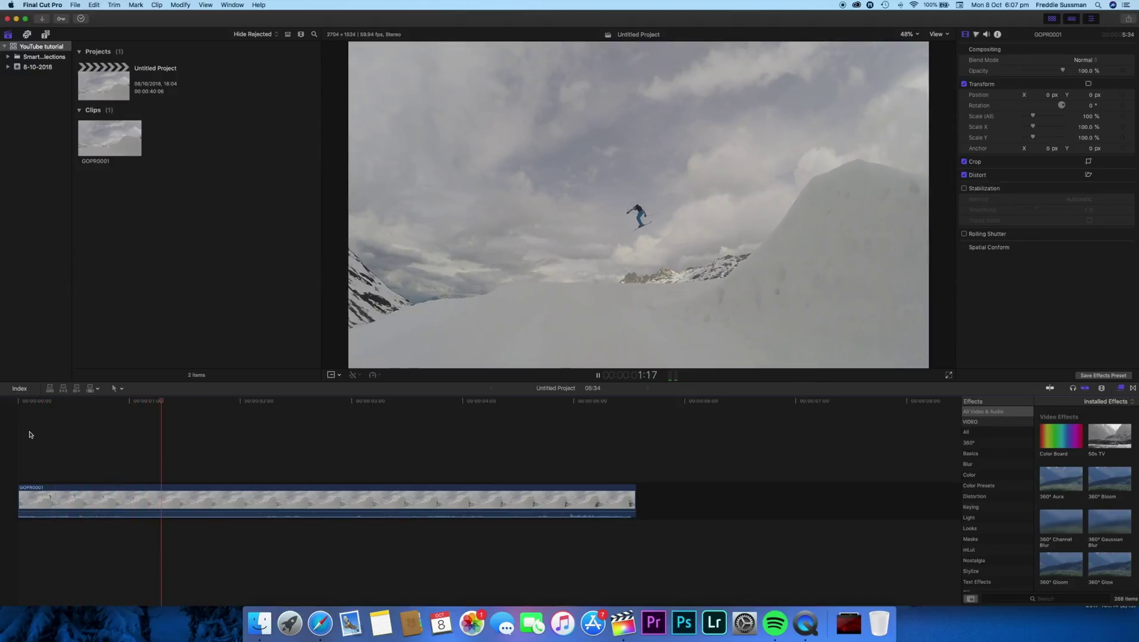
key(space)
click(414, 500)
key(super+b)
click(487, 498)
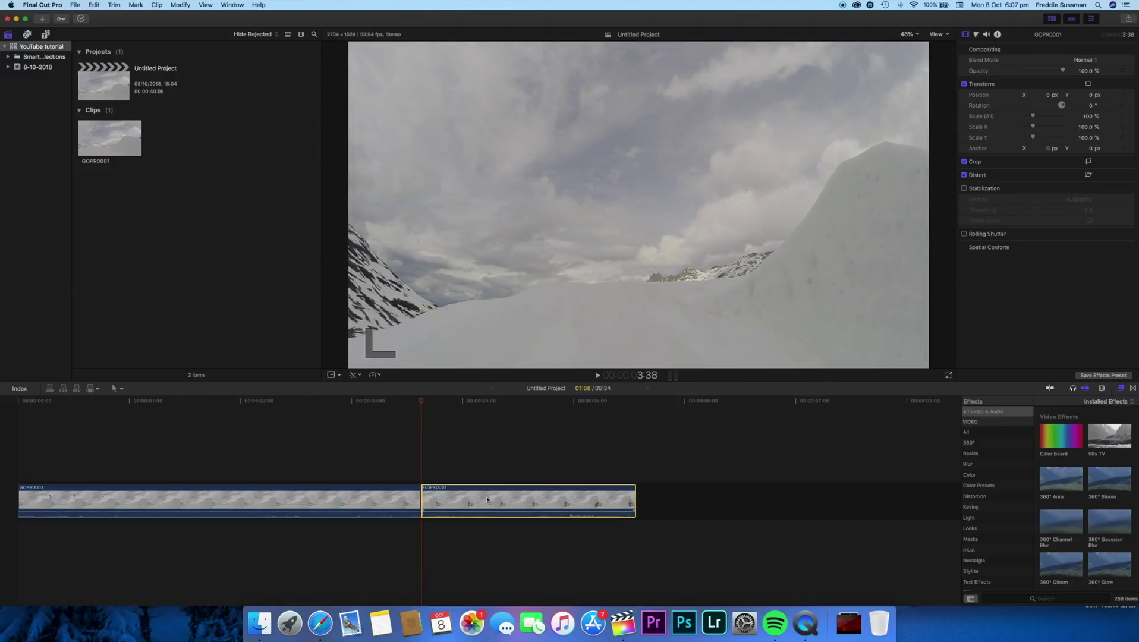
key(Delete)
- Duplicate the trimmed clip onto the track above, aligned with the original at the start of the timeline
drag(305, 404, 7, 429)
key(super+4)
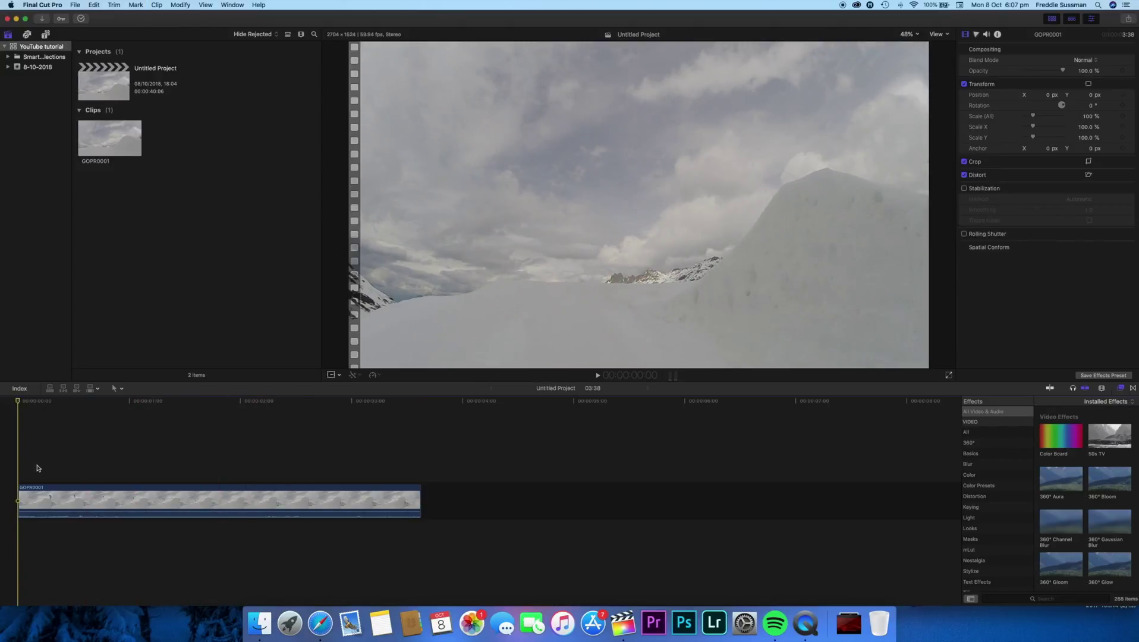
click(50, 494)
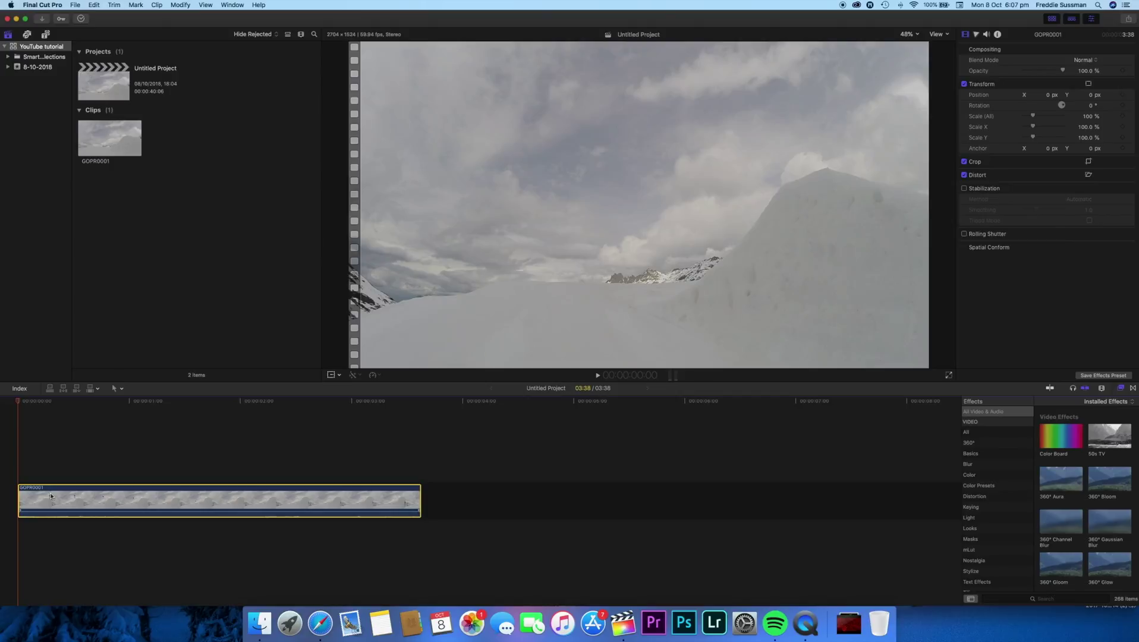
drag(50, 496, 50, 462)
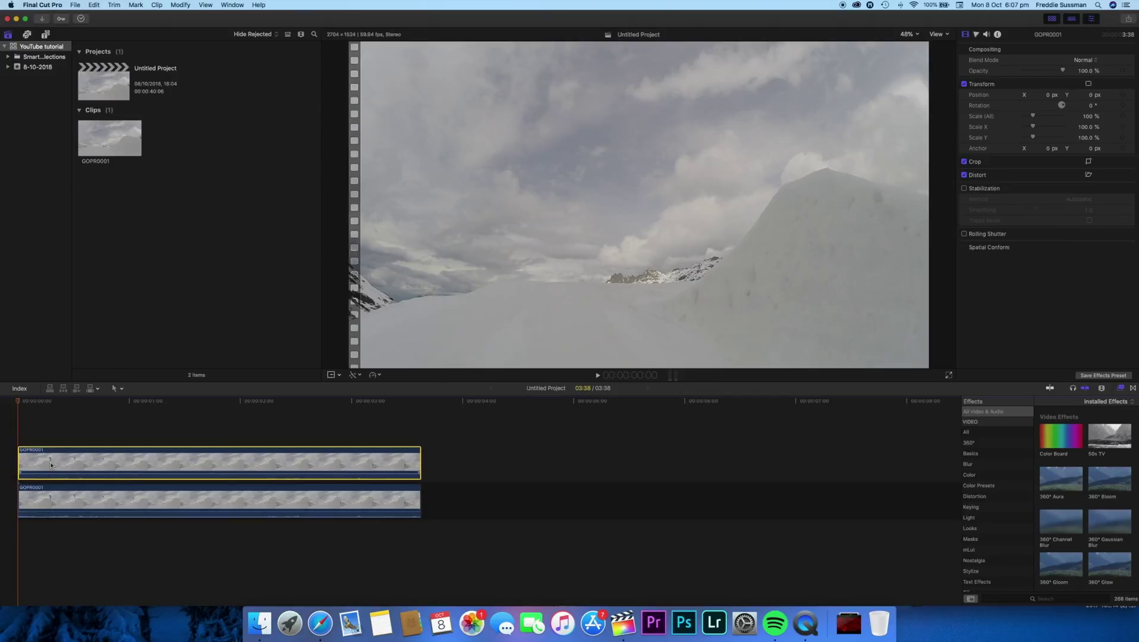
- Insert a freeze frame in the upper clip at frame 33, where the skier is in the air
click(54, 403)
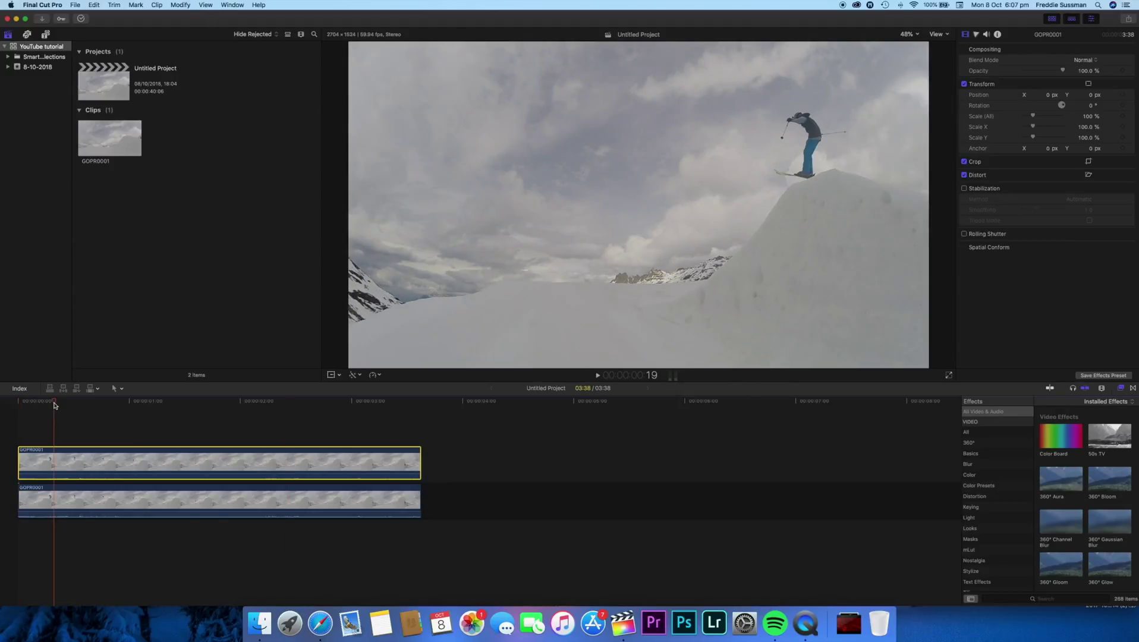
drag(54, 405, 42, 406)
key(space)
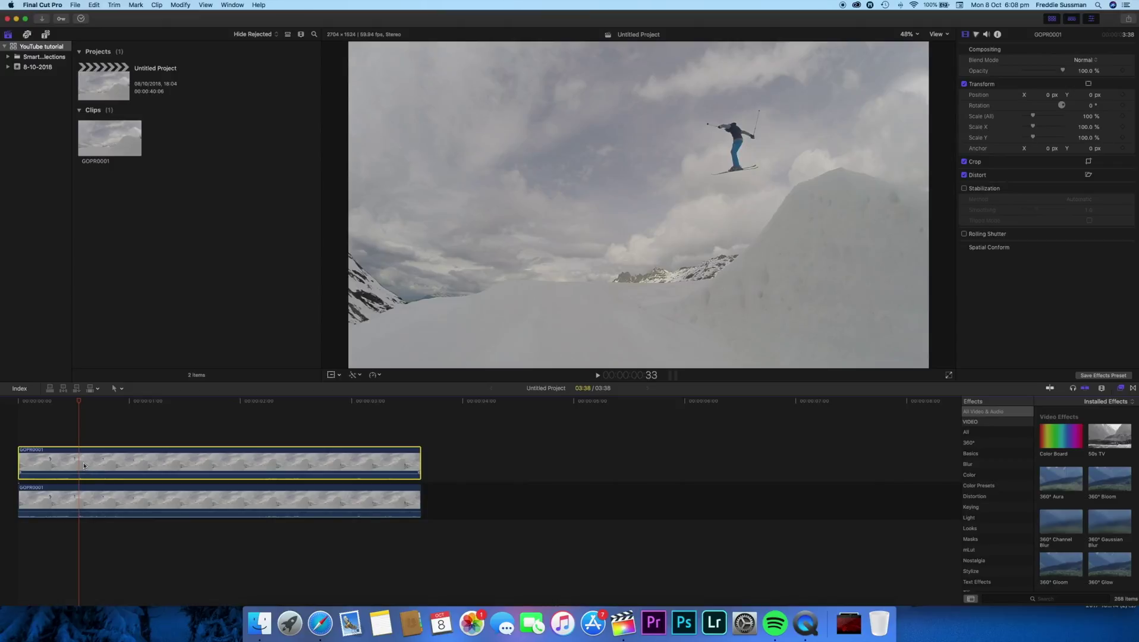
key(alt+f)
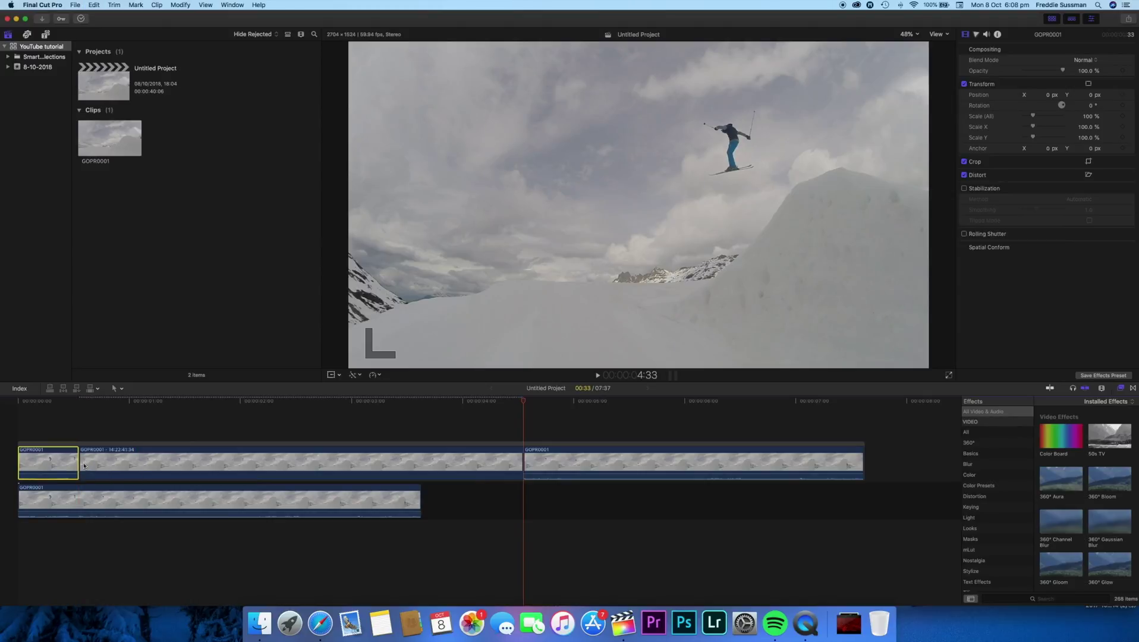
- Delete the footage that follows the freeze frame on the upper track
click(137, 465)
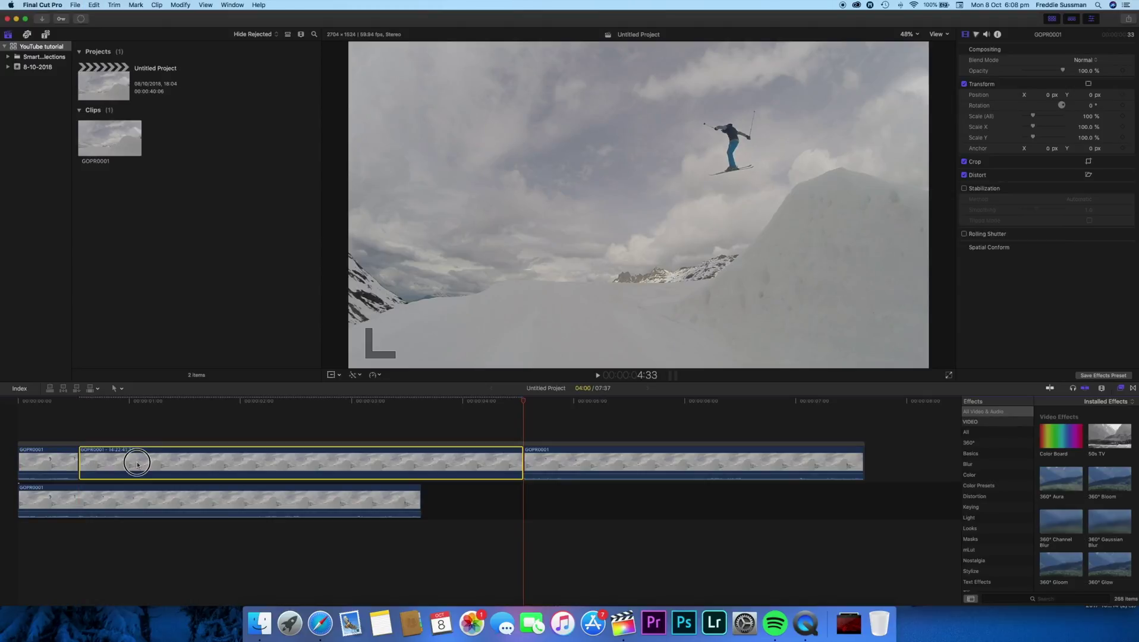
click(565, 470)
key(Delete)
- Try deleting the short segment before the freeze frame within the storyline, and undo the deletion
click(48, 463)
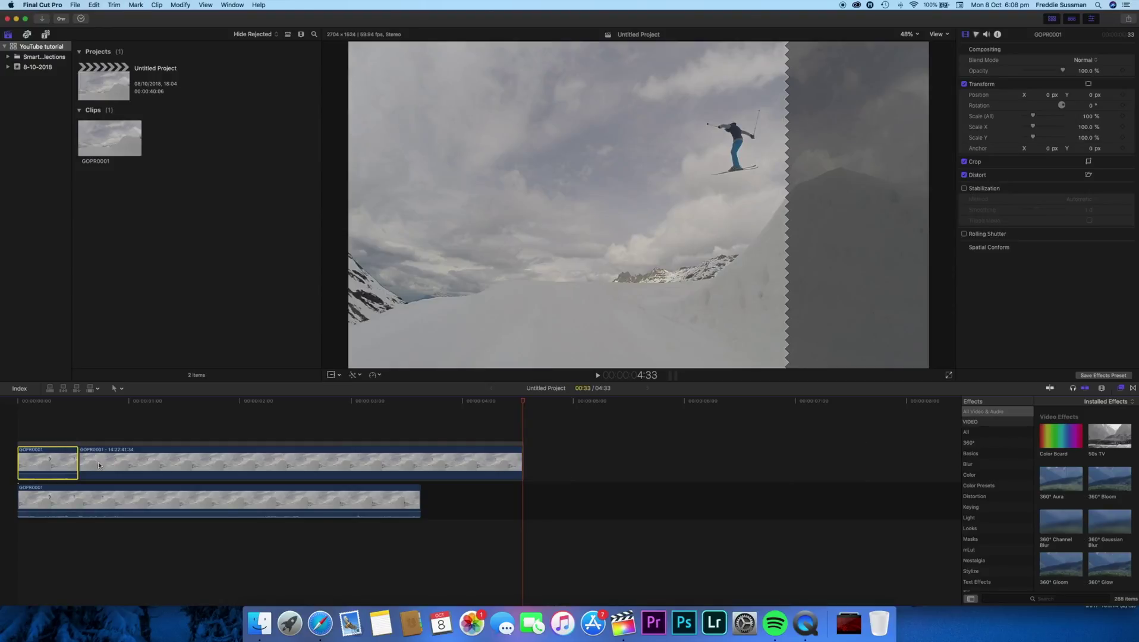
click(120, 446)
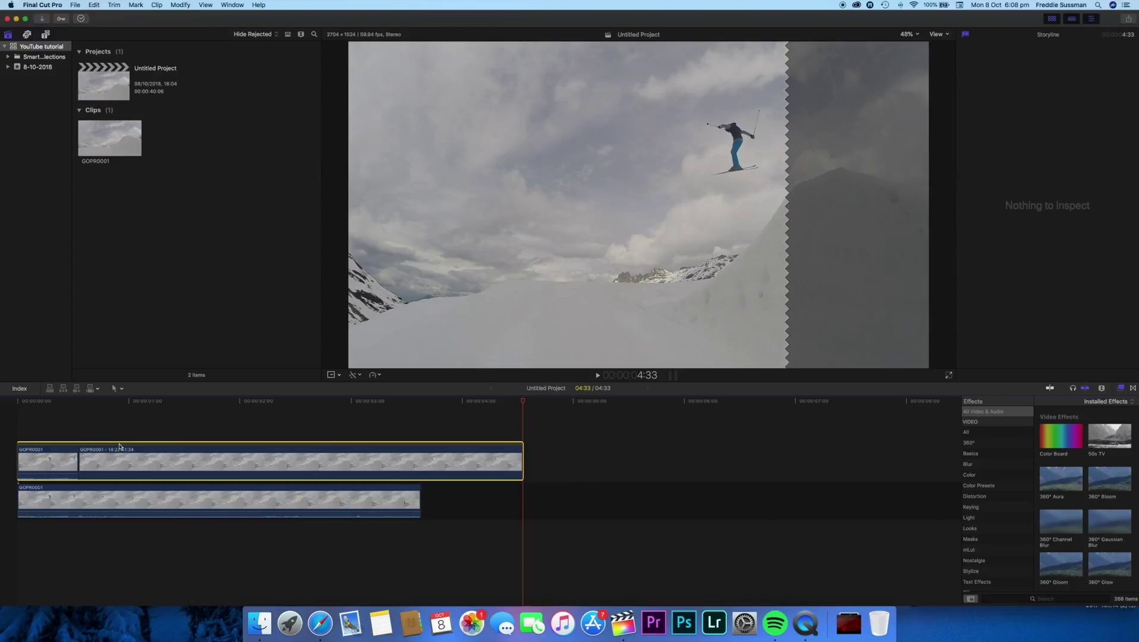
click(60, 463)
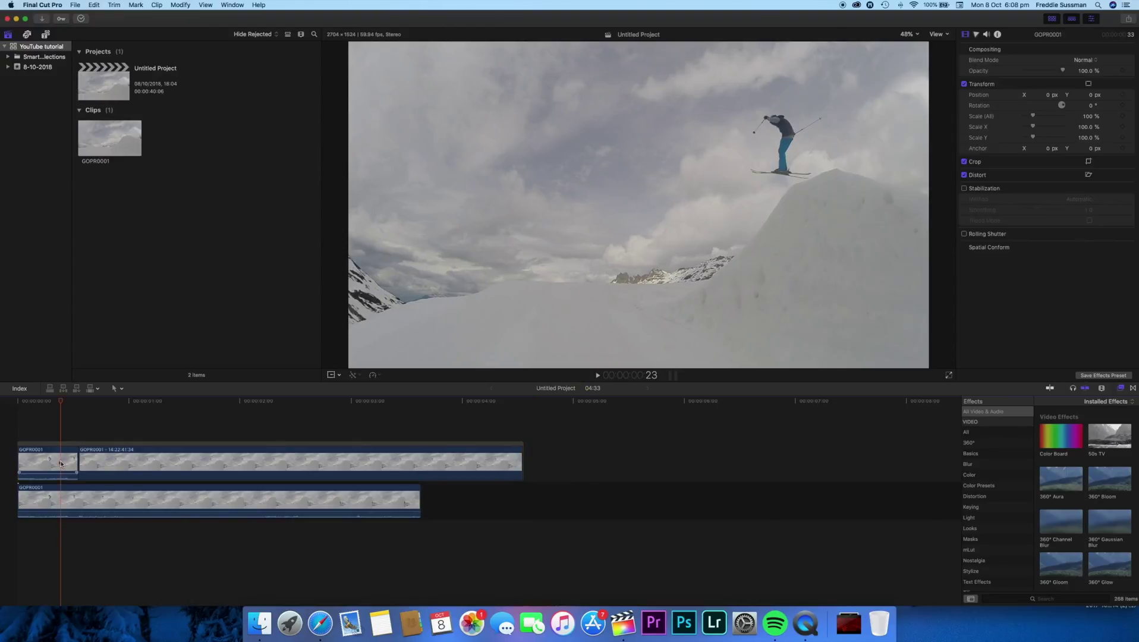
key(Delete)
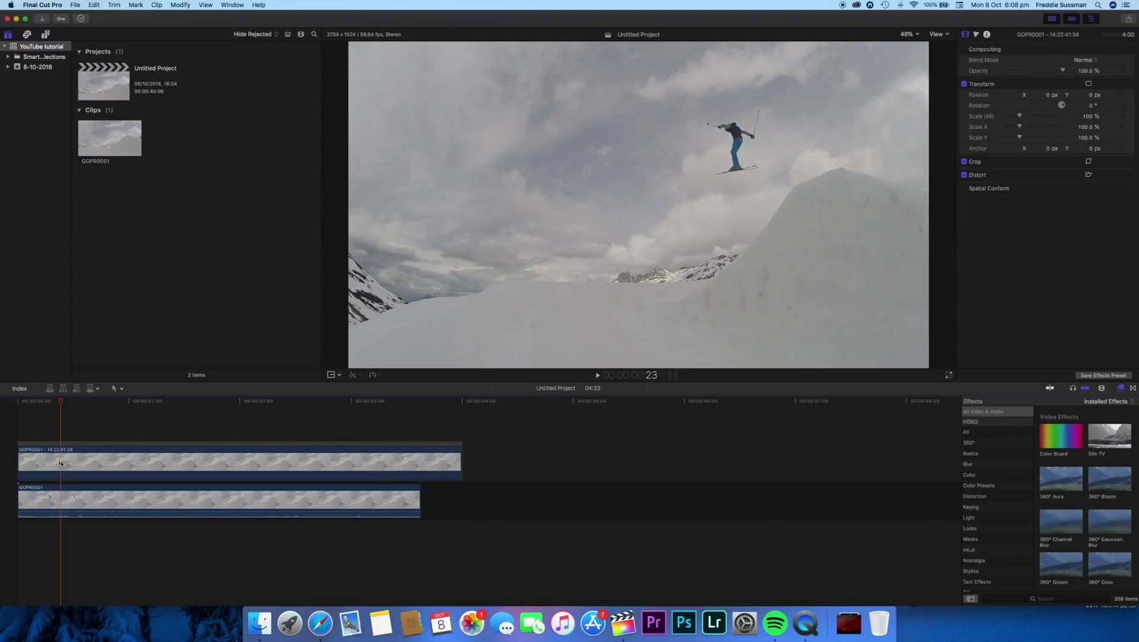
click(61, 464)
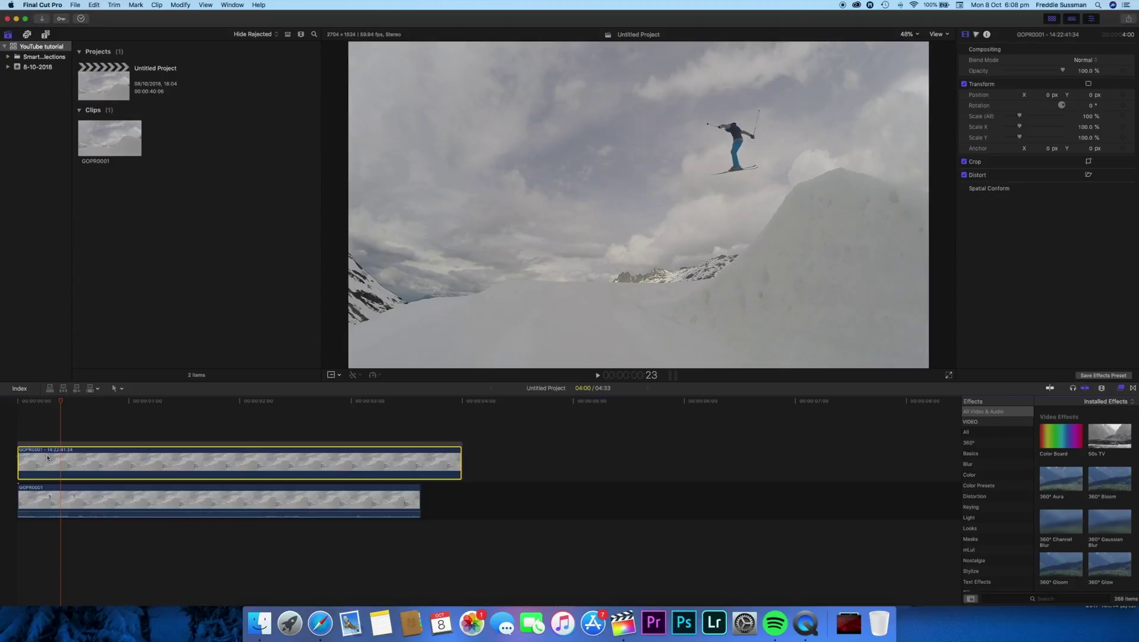
key(super+z)
- Lift the freeze frame out of the upper storyline and delete the short segment before it
mouse_move(117, 461)
mouse_down()
mouse_move(114, 435)
mouse_move(116, 455)
mouse_up()
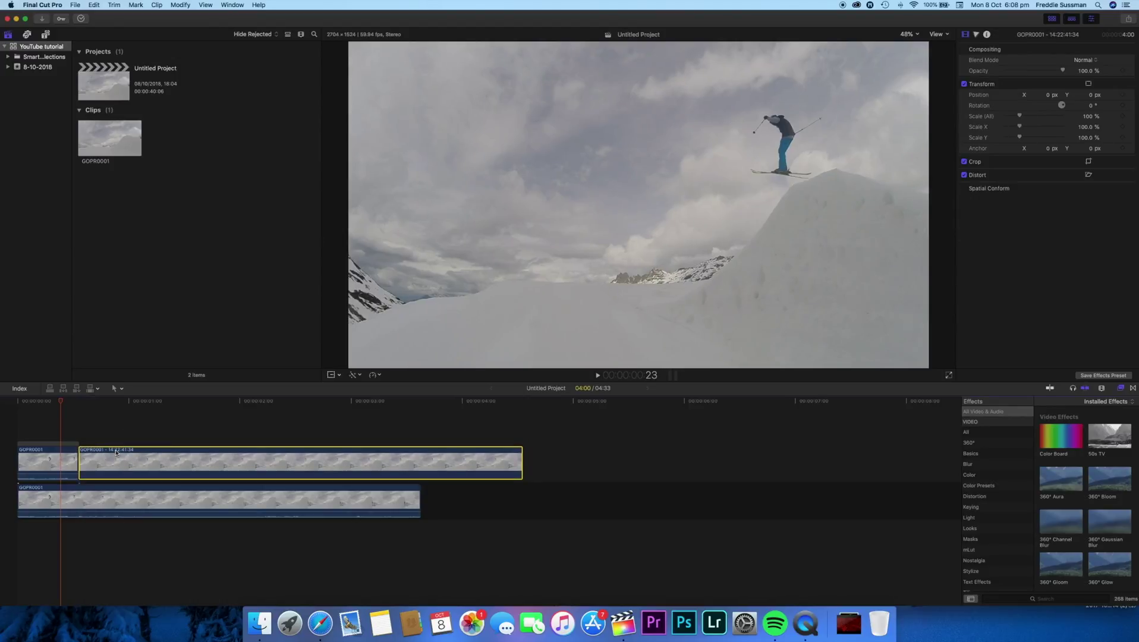
click(58, 466)
key(Delete)
click(102, 466)
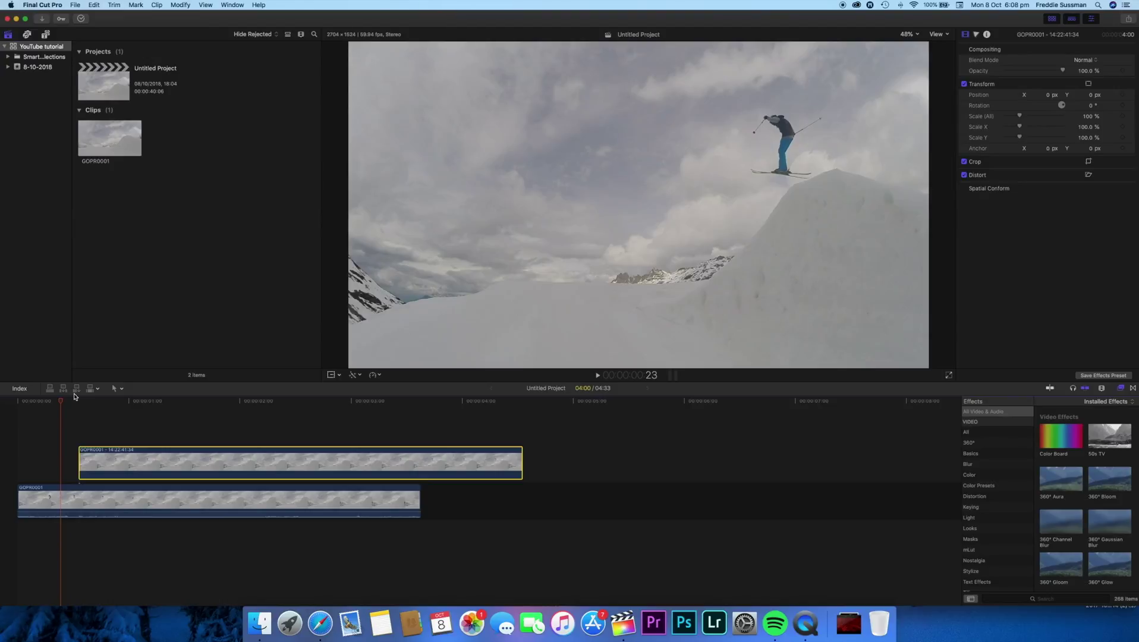
- Play back the timeline and shorten the end of the freeze frame to match the end of the clip below
key(space)
click(10, 406)
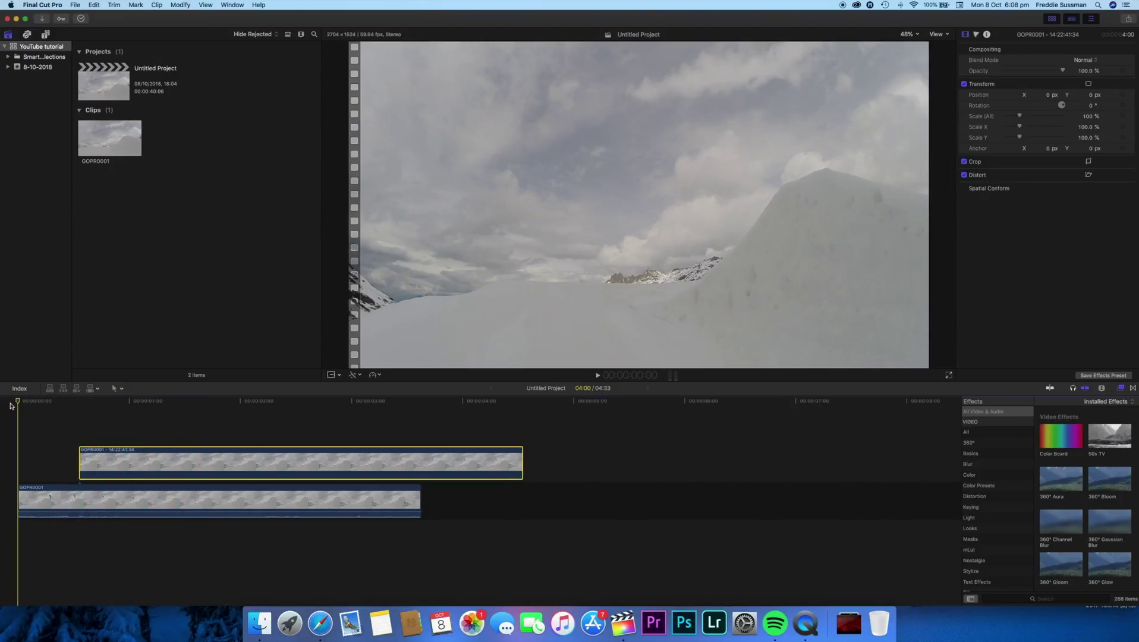
key(space)
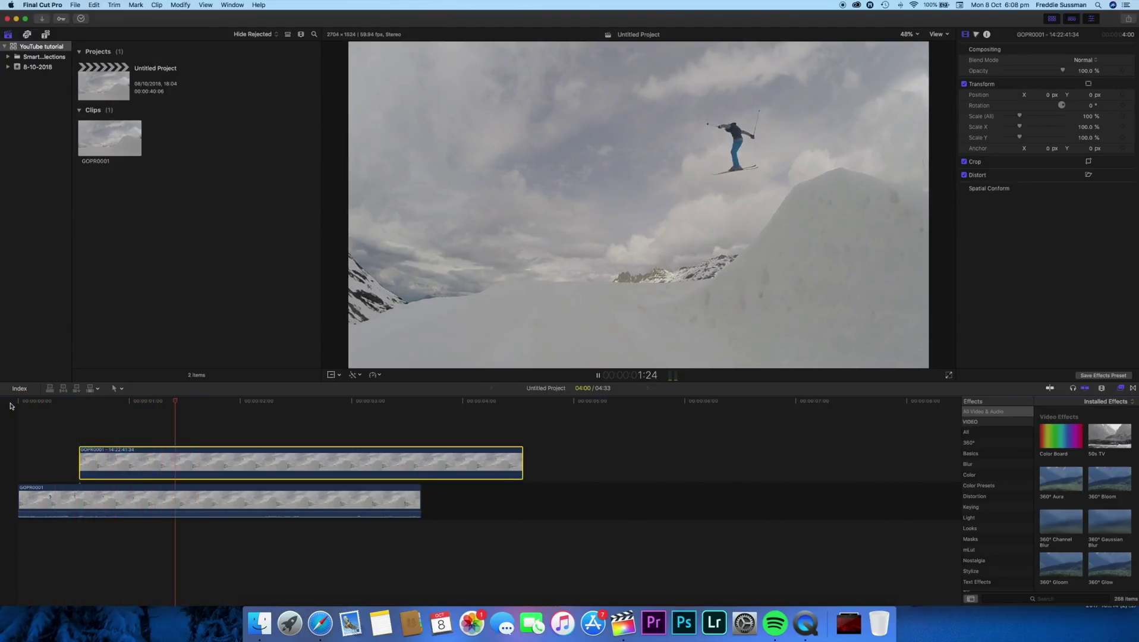
key(space)
drag(519, 459, 420, 468)
- Search the effects for "mask" and apply Draw Mask to the freeze frame
click(102, 461)
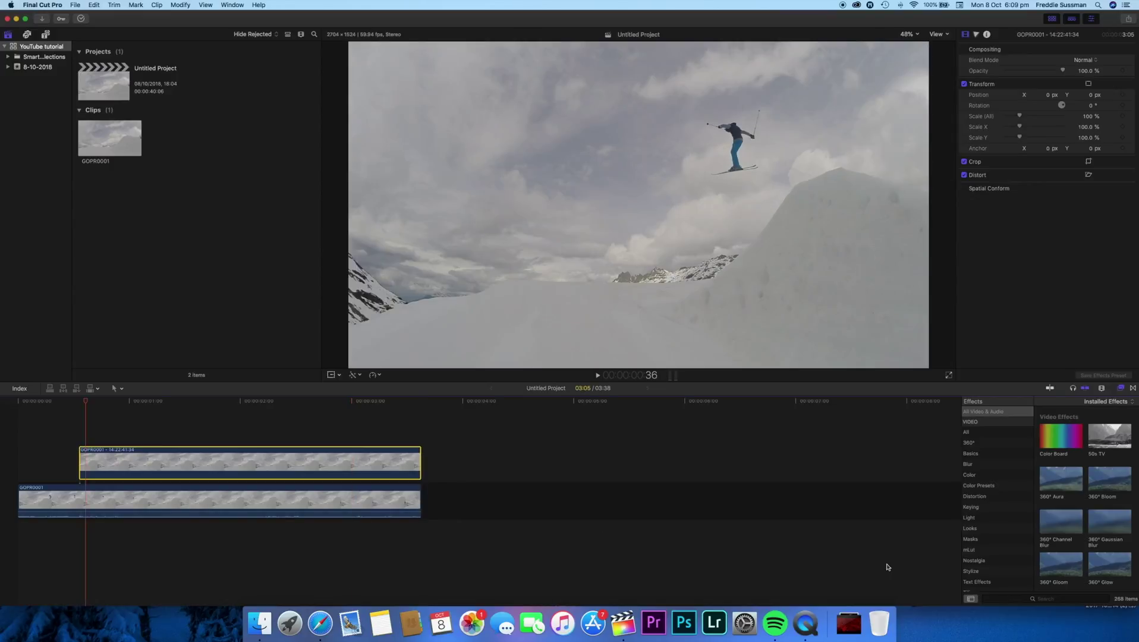
click(1064, 600)
text(mask)
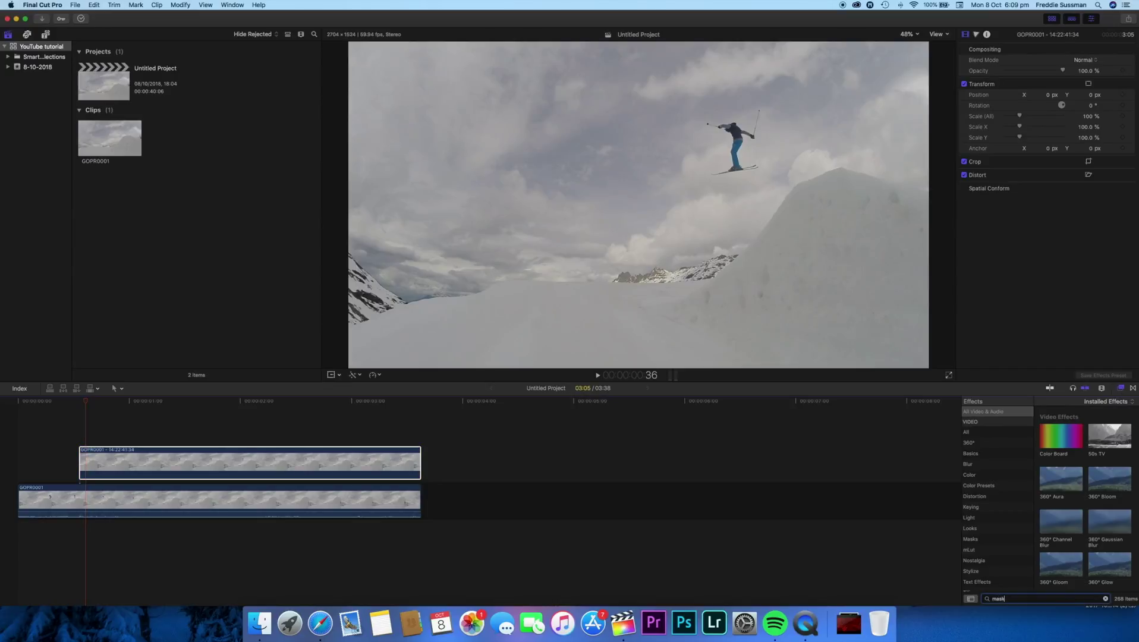
mouse_move(1064, 430)
mouse_down()
mouse_move(477, 483)
mouse_move(363, 466)
mouse_up()
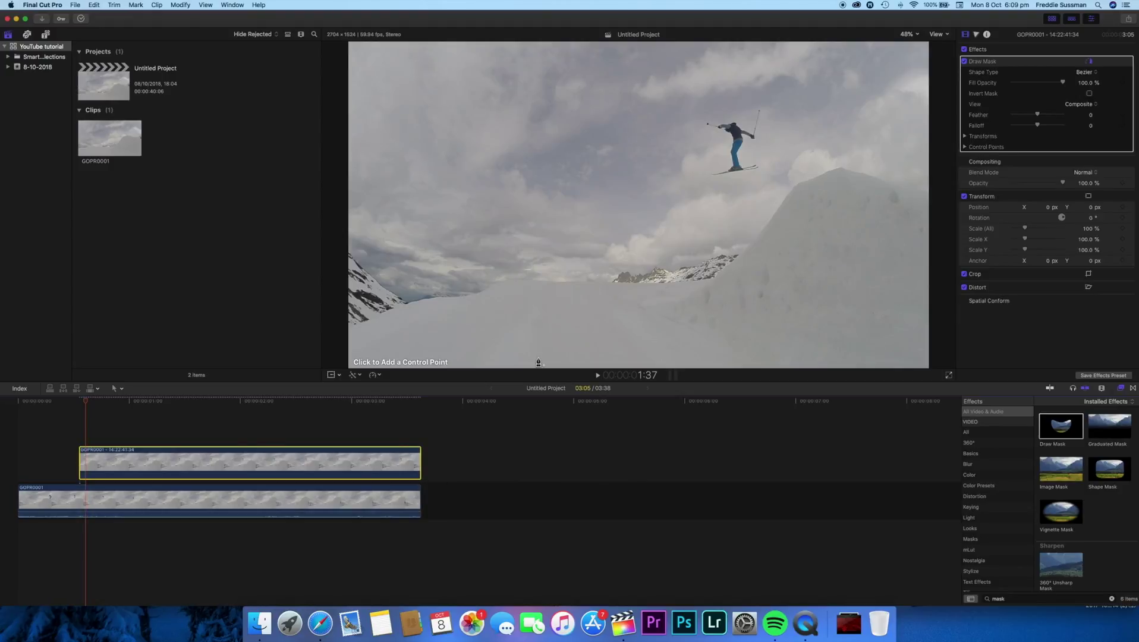
- Zoom the viewer to 100% and centre it on the airborne skier for drawing the mask
click(910, 35)
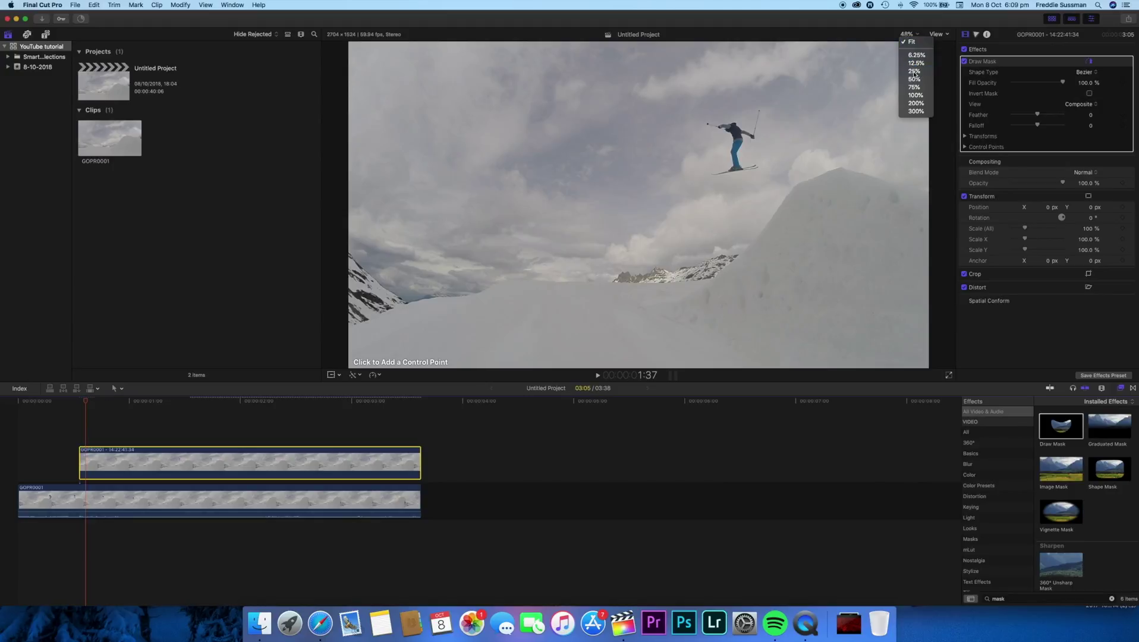
click(914, 71)
click(910, 35)
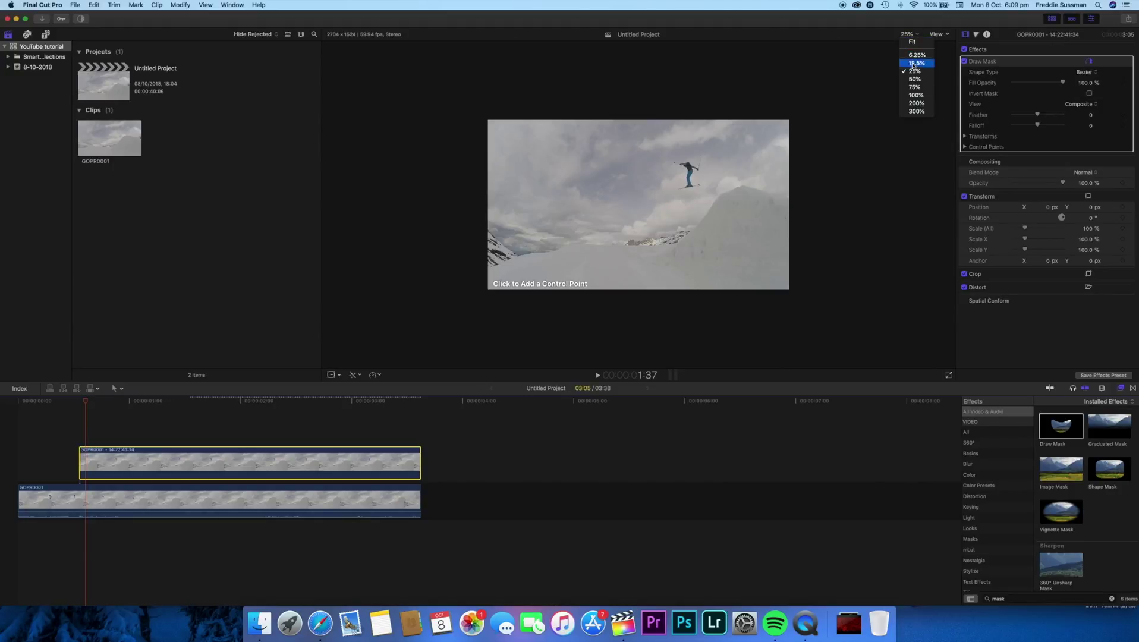
click(917, 96)
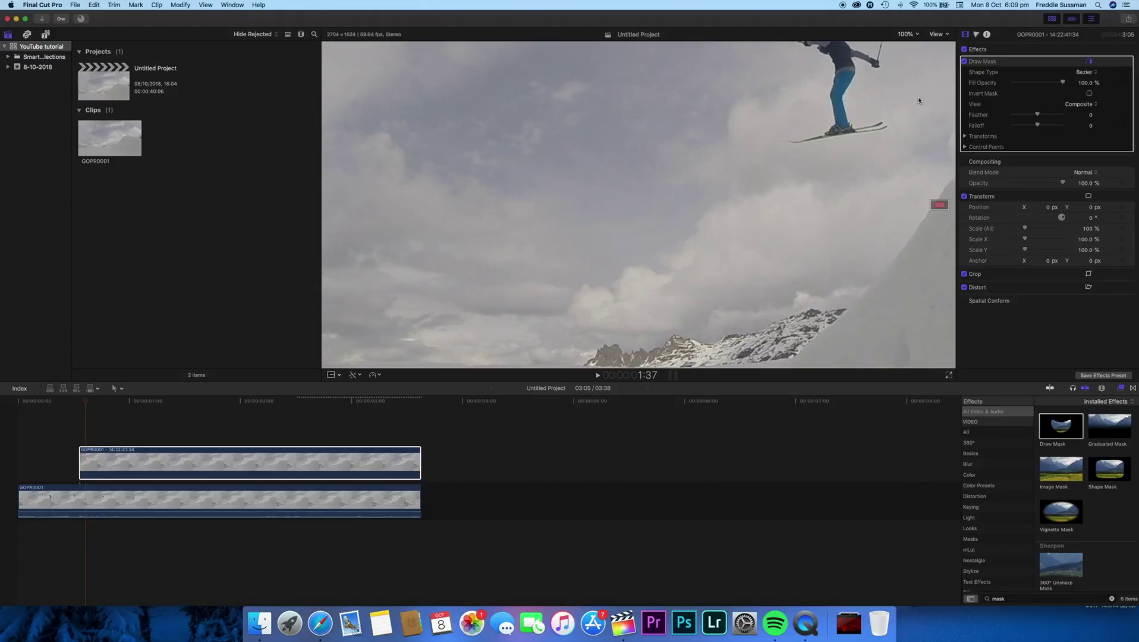
mouse_move(939, 204)
mouse_down()
mouse_move(948, 185)
mouse_move(944, 203)
mouse_up()
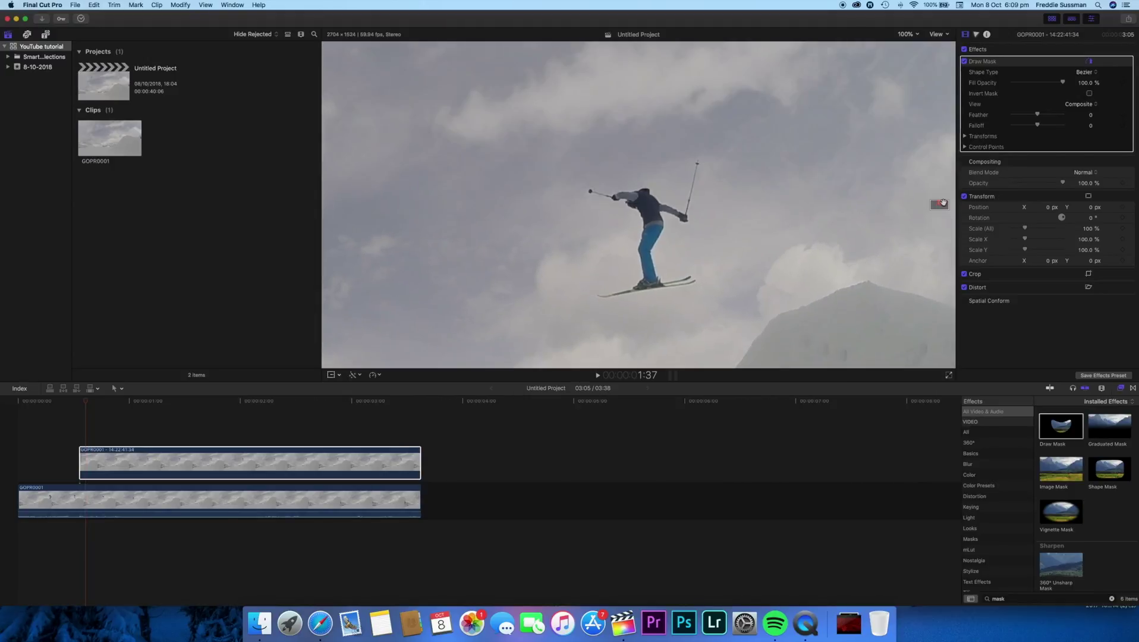
- Draw a closed mask around the airborne skier on the freeze frame, following the body, arms, poles, legs and skis
click(642, 237)
click(644, 225)
click(642, 219)
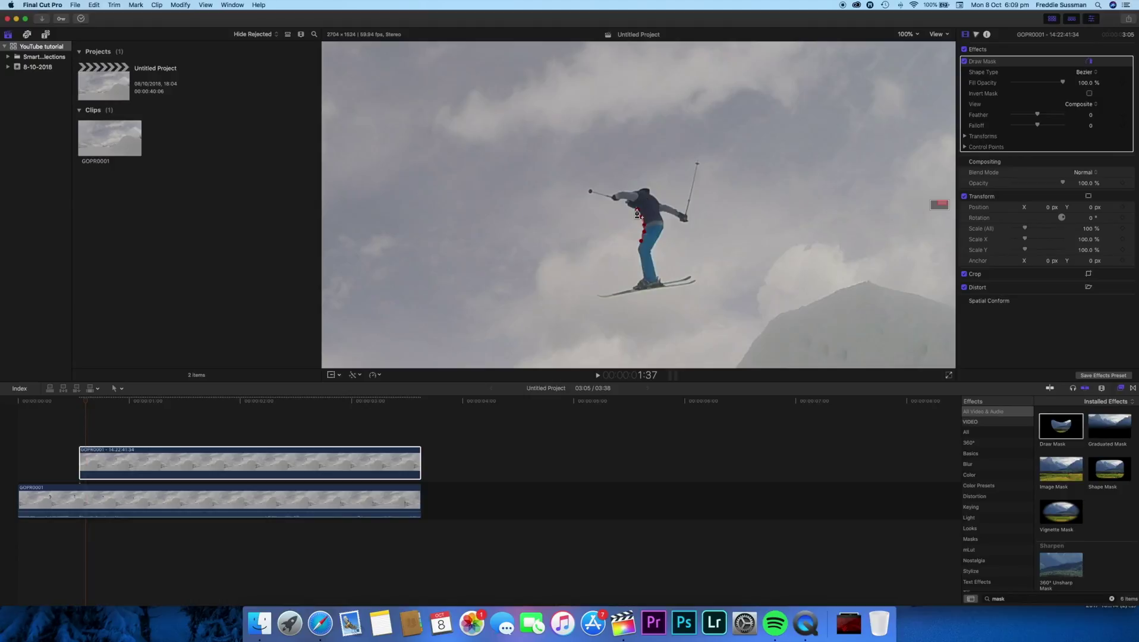
click(635, 212)
click(629, 206)
click(628, 202)
click(624, 200)
click(616, 199)
click(610, 196)
click(599, 194)
click(591, 192)
click(619, 192)
click(637, 188)
click(649, 190)
click(669, 205)
click(693, 191)
click(698, 163)
click(688, 221)
click(681, 218)
click(662, 225)
click(656, 245)
click(652, 262)
click(657, 279)
click(667, 283)
click(680, 279)
click(695, 279)
click(690, 284)
click(673, 287)
click(660, 290)
click(645, 292)
click(631, 294)
click(607, 296)
click(597, 296)
click(645, 283)
click(642, 267)
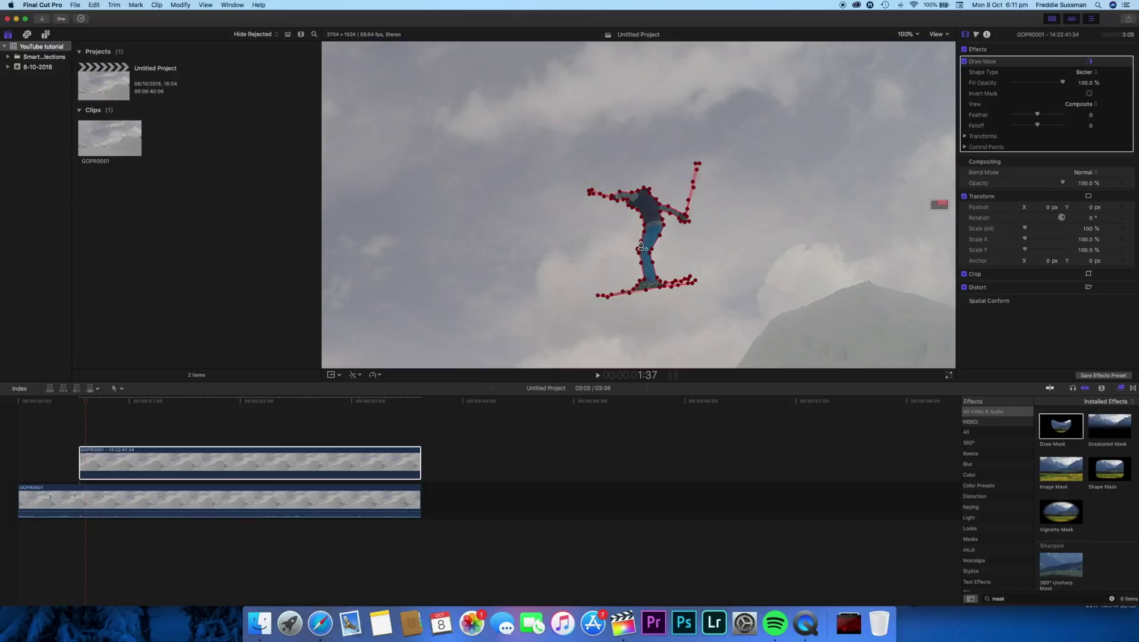
click(641, 246)
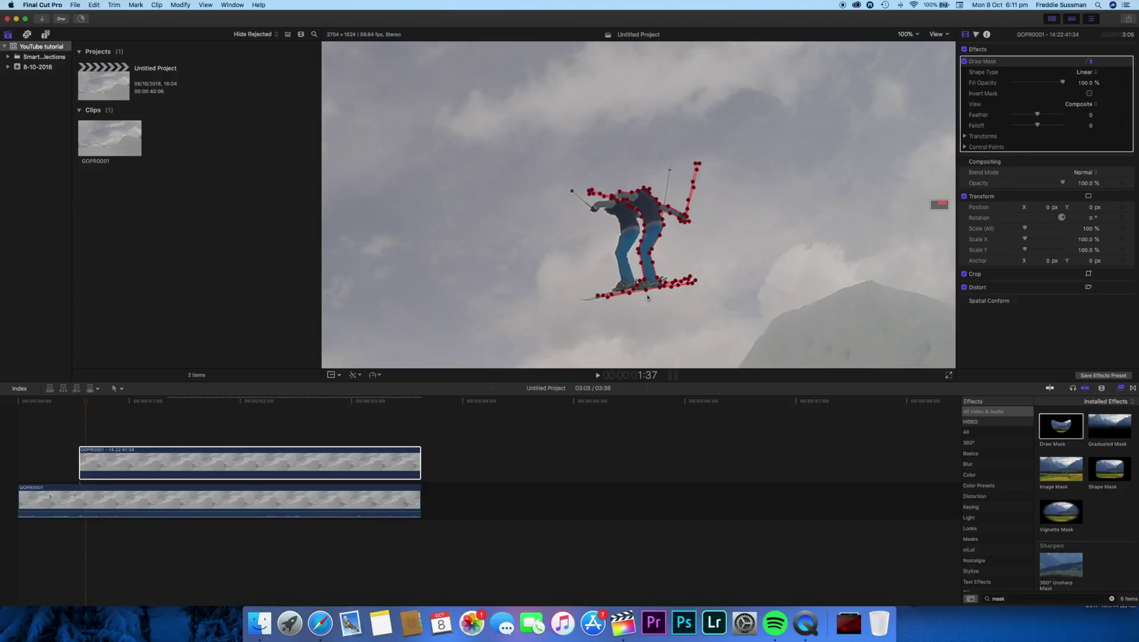
- Fit the whole frame in the viewer and play back the timeline around the freeze frame to check the masked skier
click(908, 34)
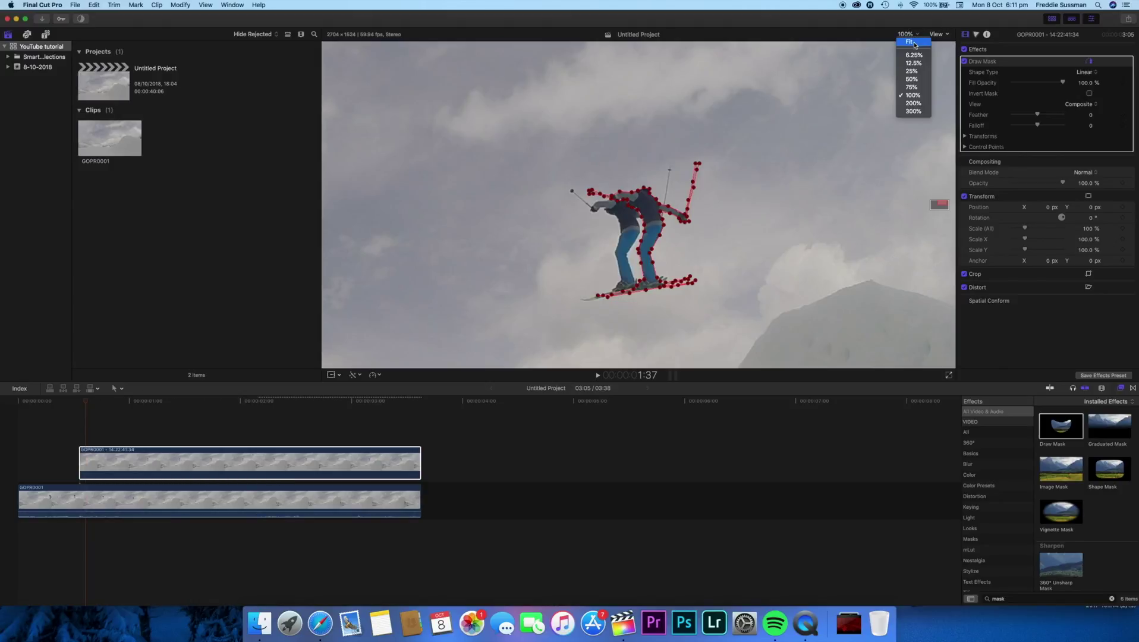
click(914, 44)
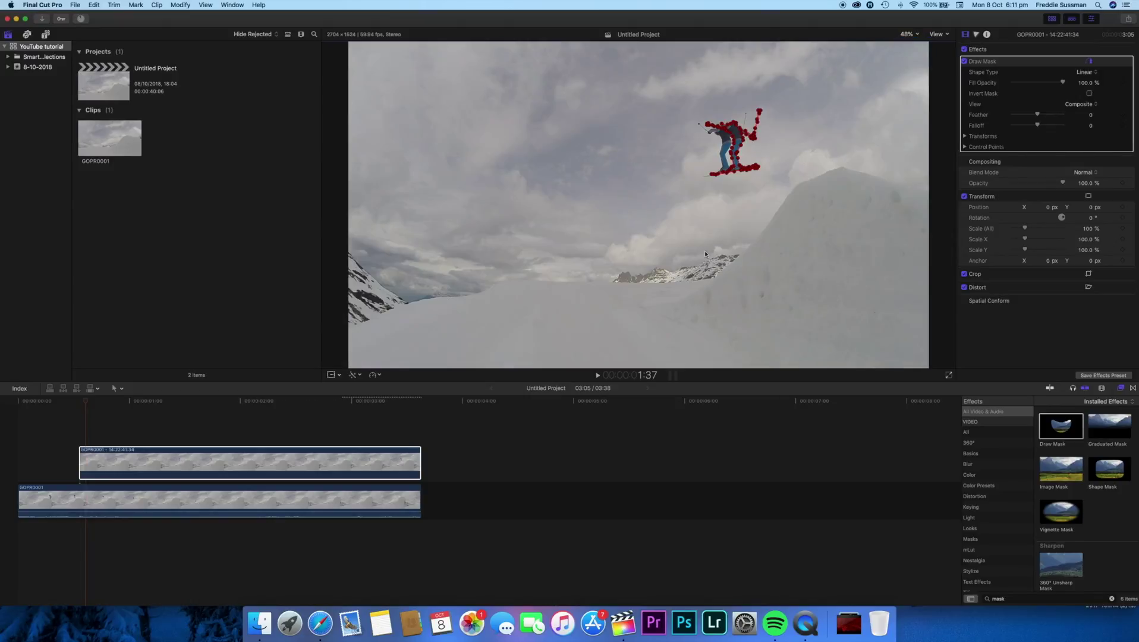
click(80, 402)
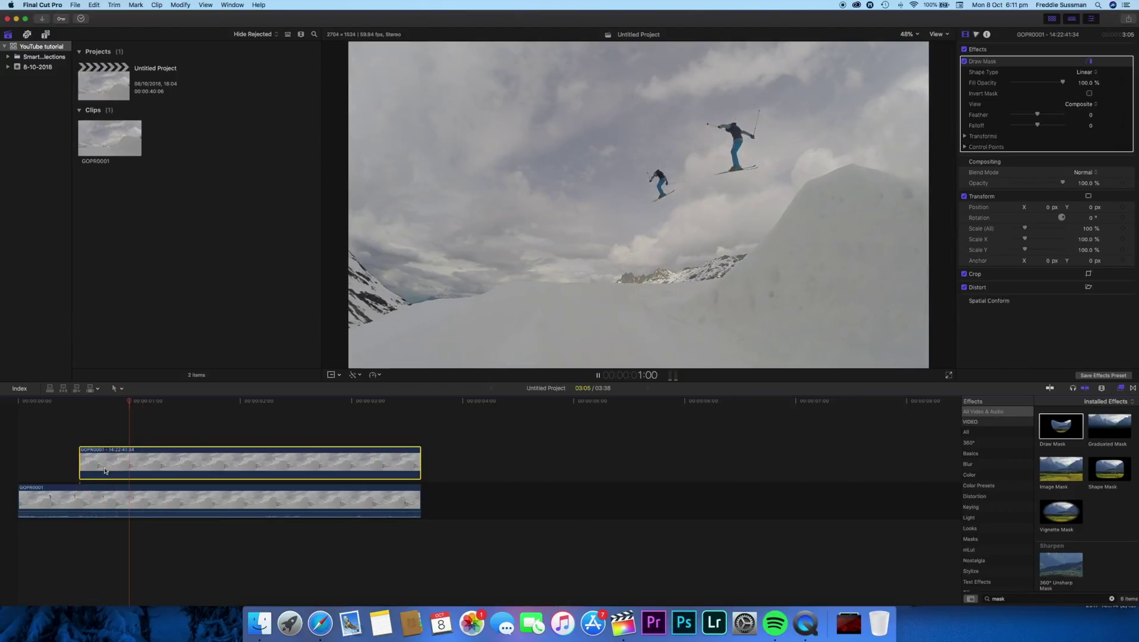
key(space)
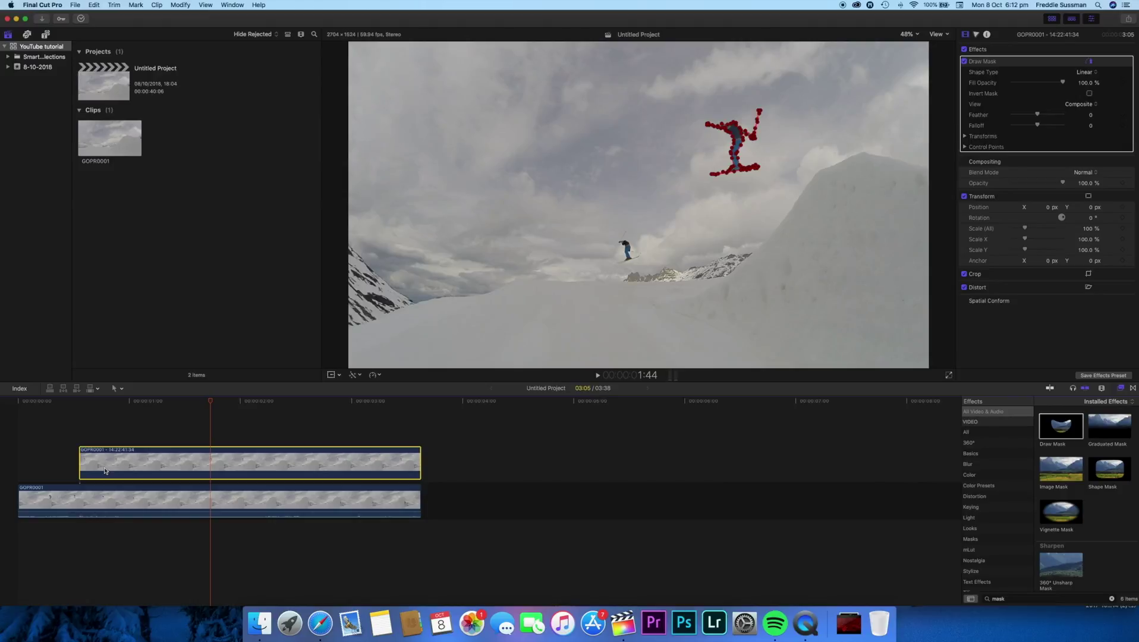
key(space)
key(space)
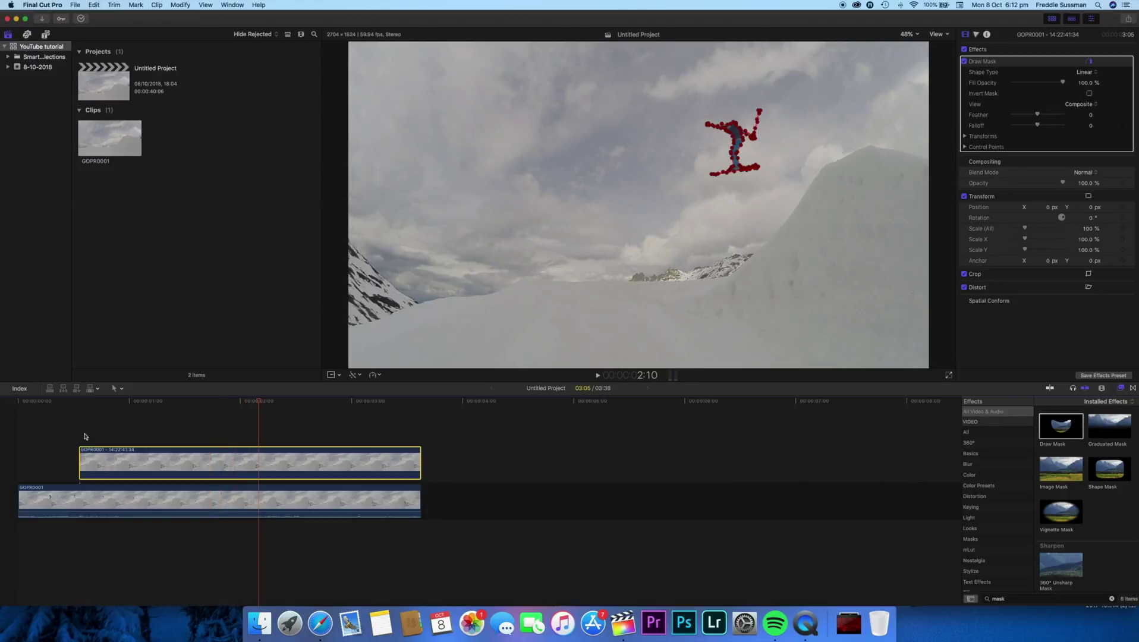
click(78, 402)
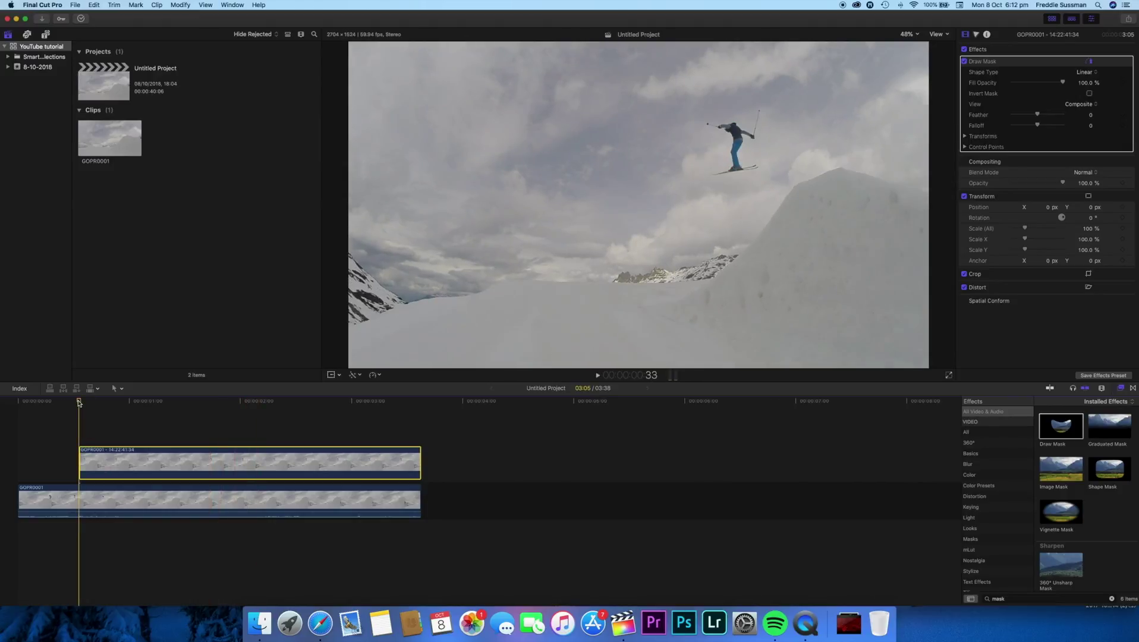
click(107, 410)
key(space)
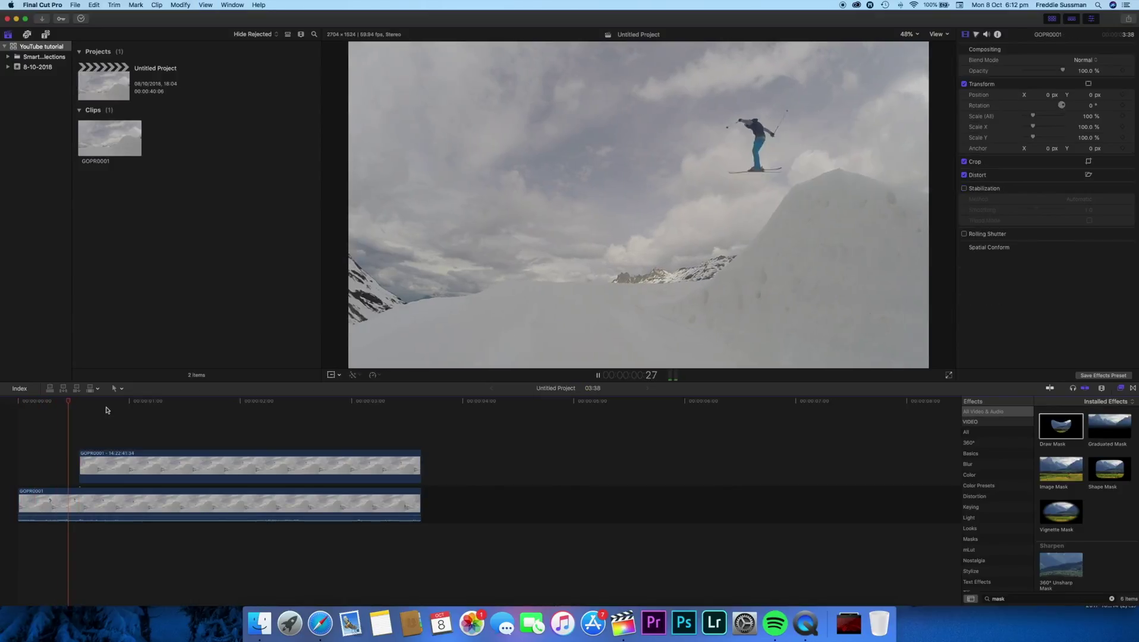
- Place a copy of the original clip above the masked freeze frame and insert a freeze frame in it at 1:04
key(Left)
key(Left)
key(Left)
key(Left)
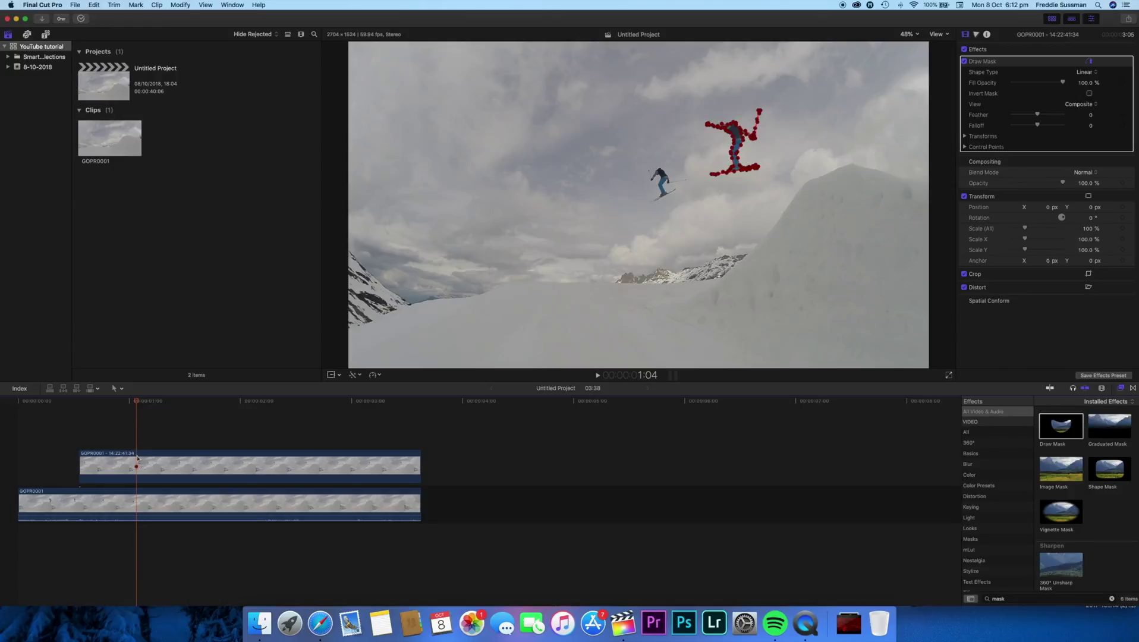
click(139, 465)
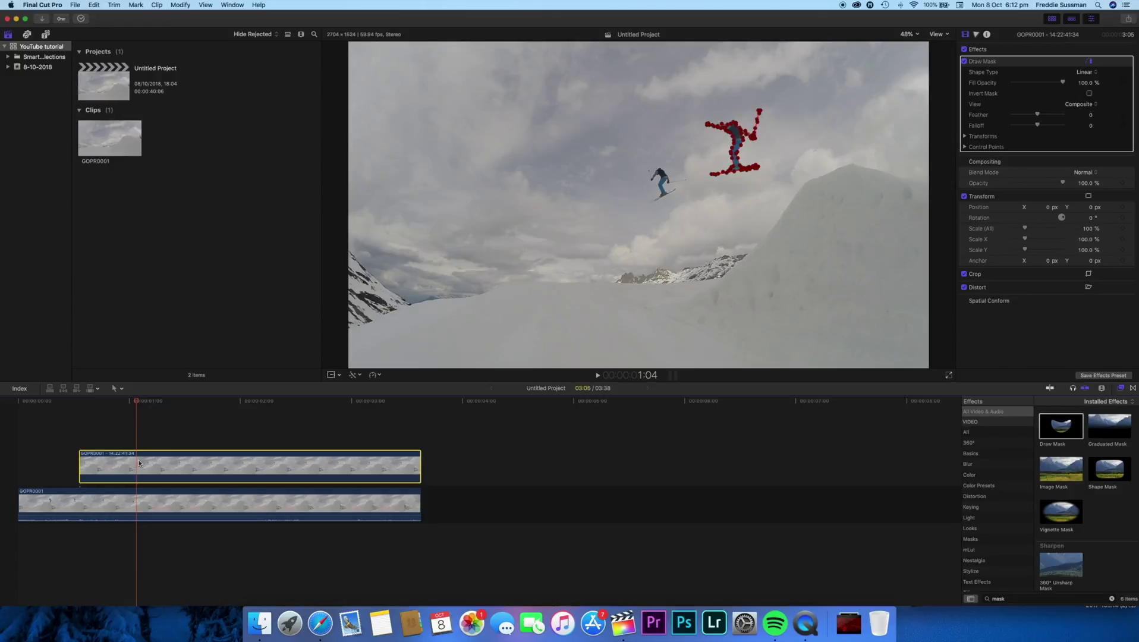
click(139, 501)
drag(139, 501, 137, 468)
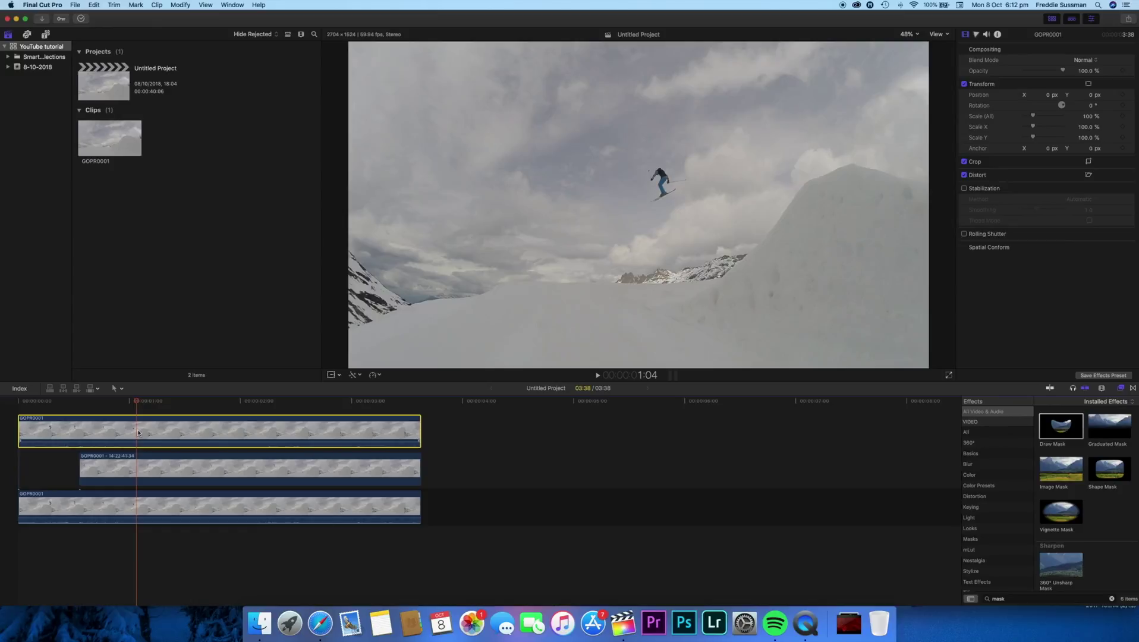
key(super+v)
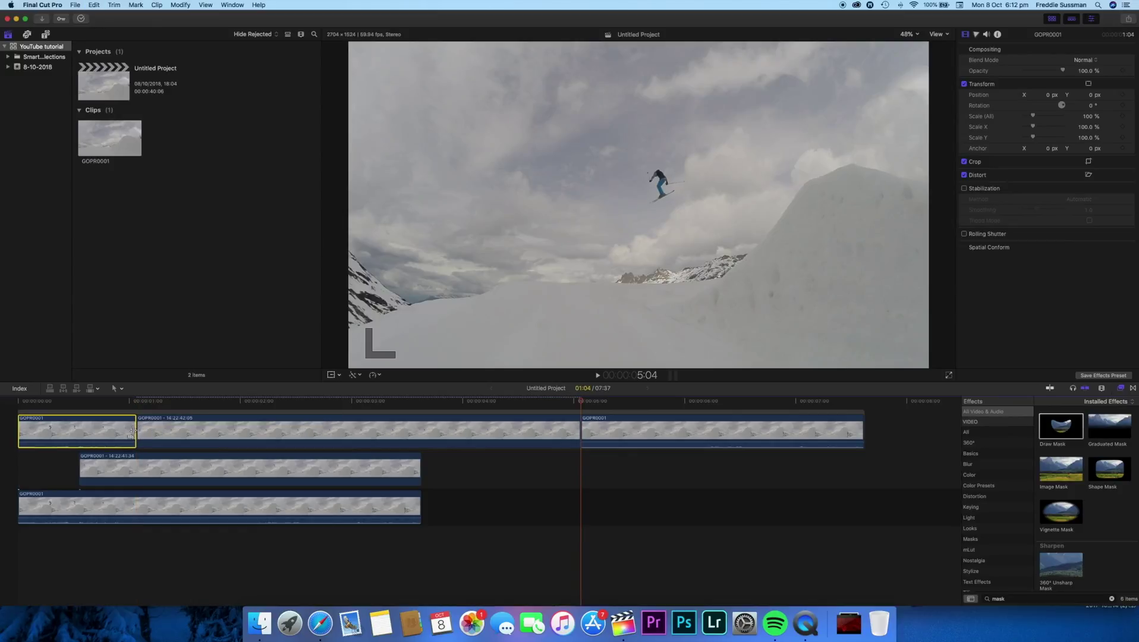
- Delete the clip segment after the second freeze frame, lift the freeze frame out and delete the segment before it
click(641, 430)
key(Delete)
mouse_move(197, 433)
mouse_down()
mouse_move(196, 409)
mouse_move(197, 423)
mouse_up()
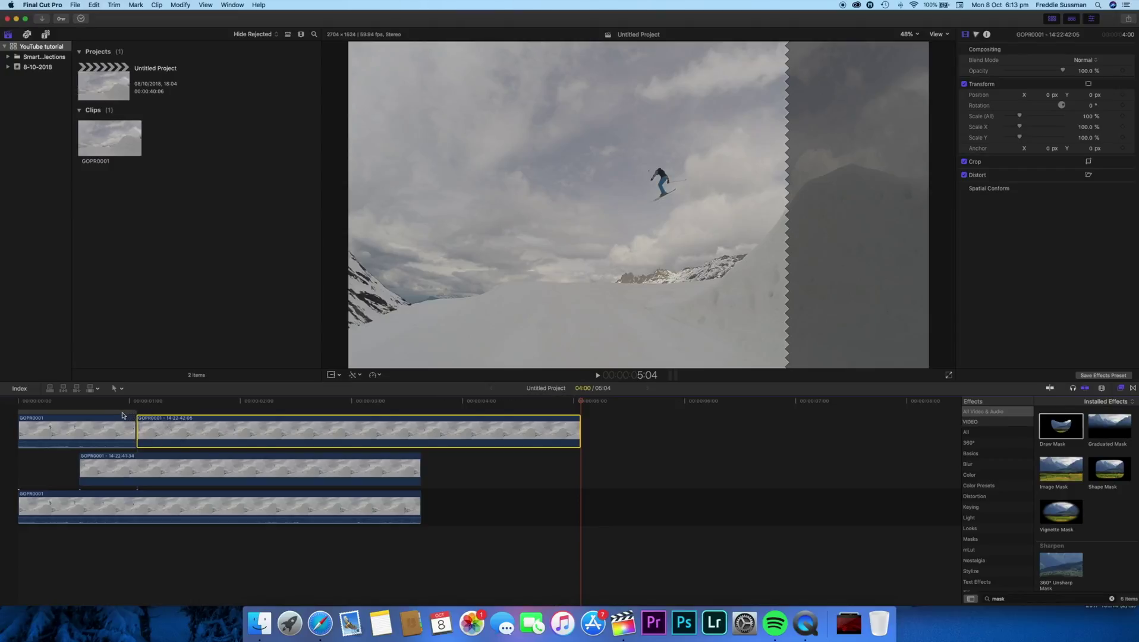
click(115, 428)
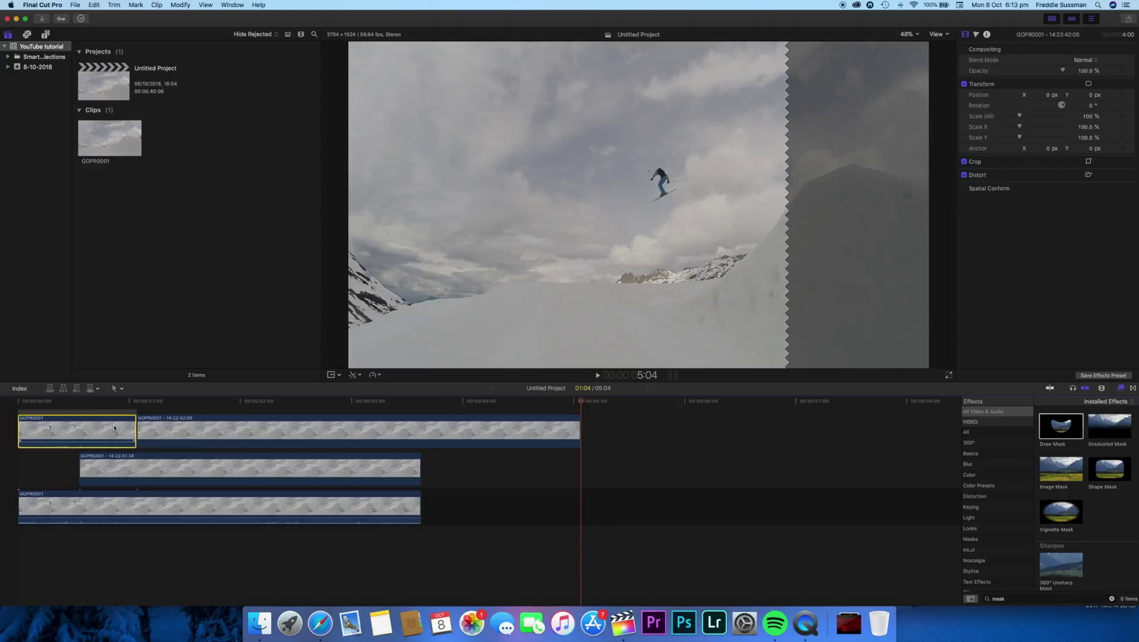
key(Delete)
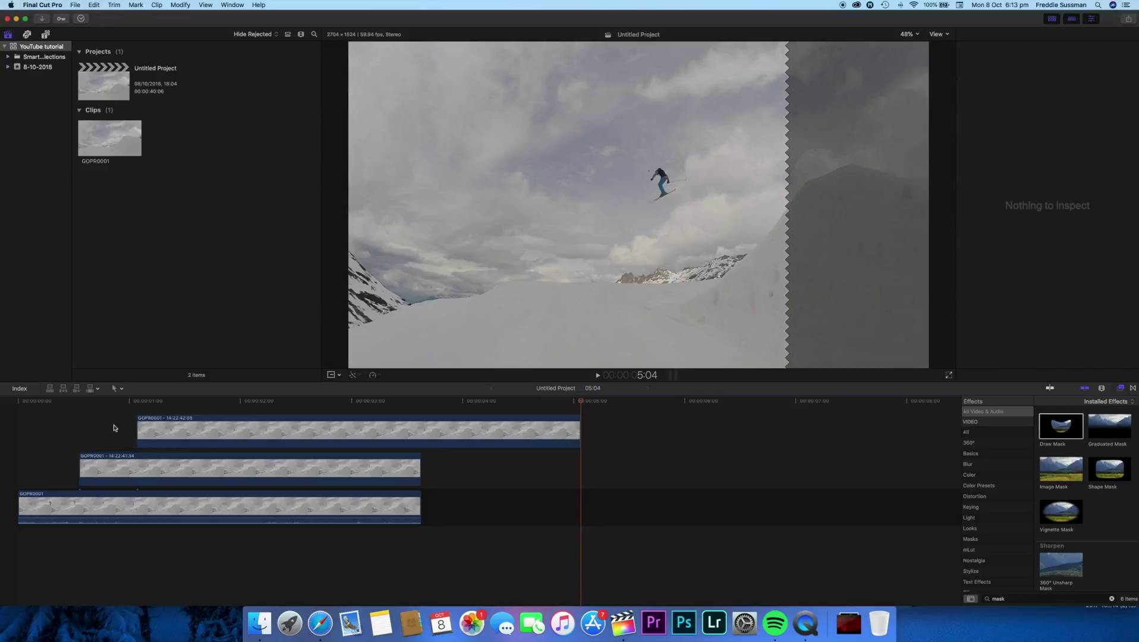
- Apply the Draw Mask effect to the second freeze frame
click(137, 401)
click(155, 431)
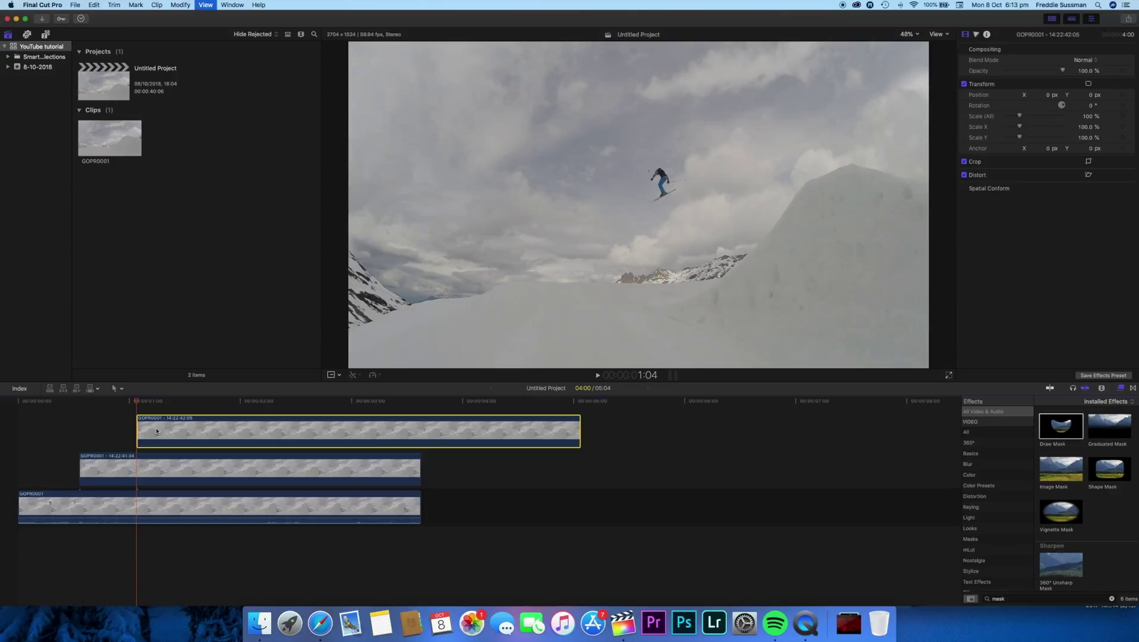
key(l)
key(l)
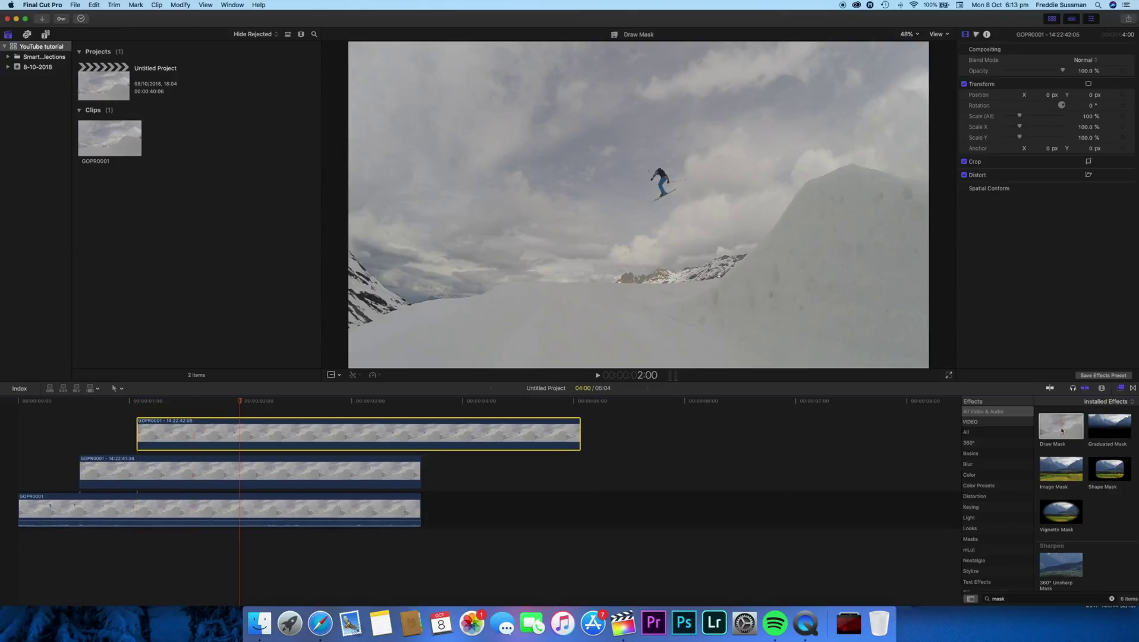
mouse_move(1062, 426)
mouse_down()
mouse_move(672, 472)
mouse_move(365, 441)
mouse_up()
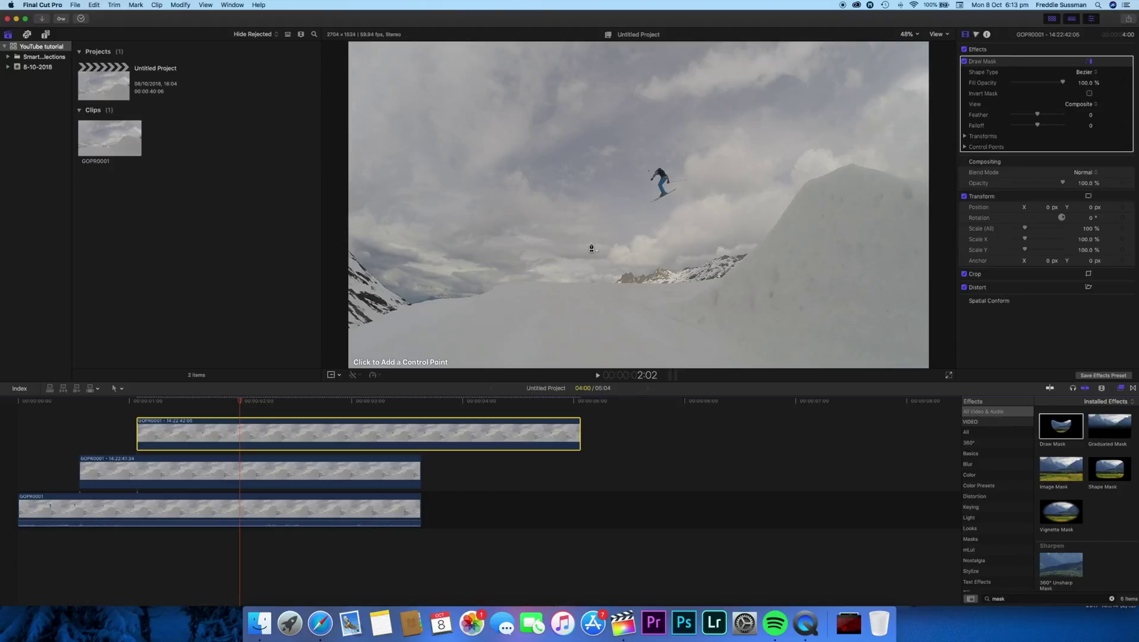
- Draw a closed mask around the skier on the second freeze frame at 200% viewer zoom, including the poles and skis
click(915, 32)
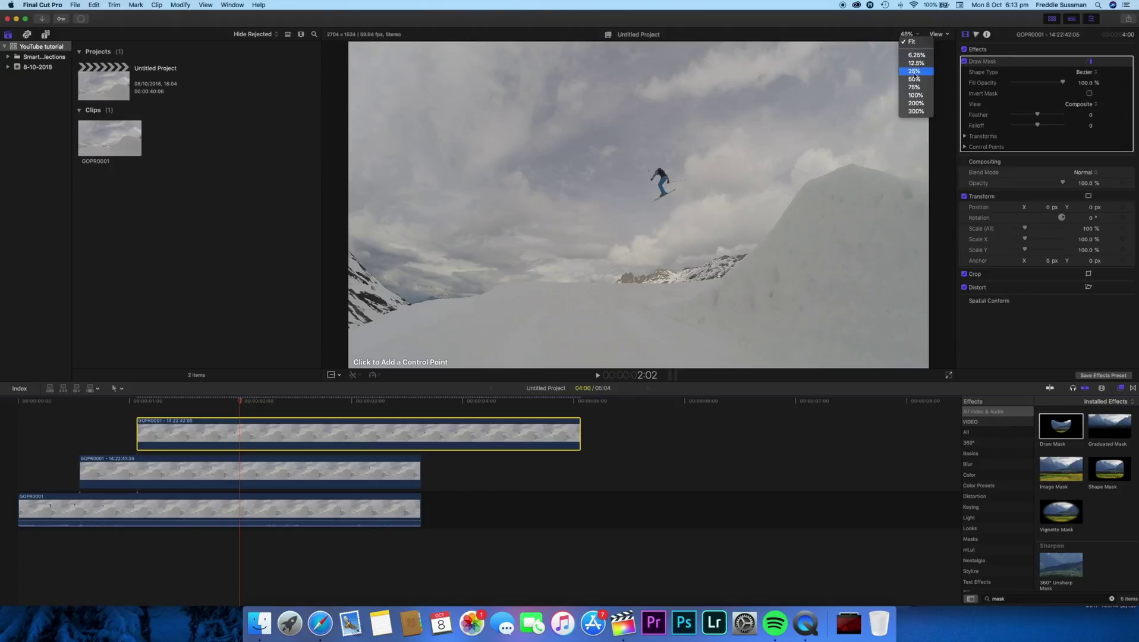
click(916, 107)
click(908, 36)
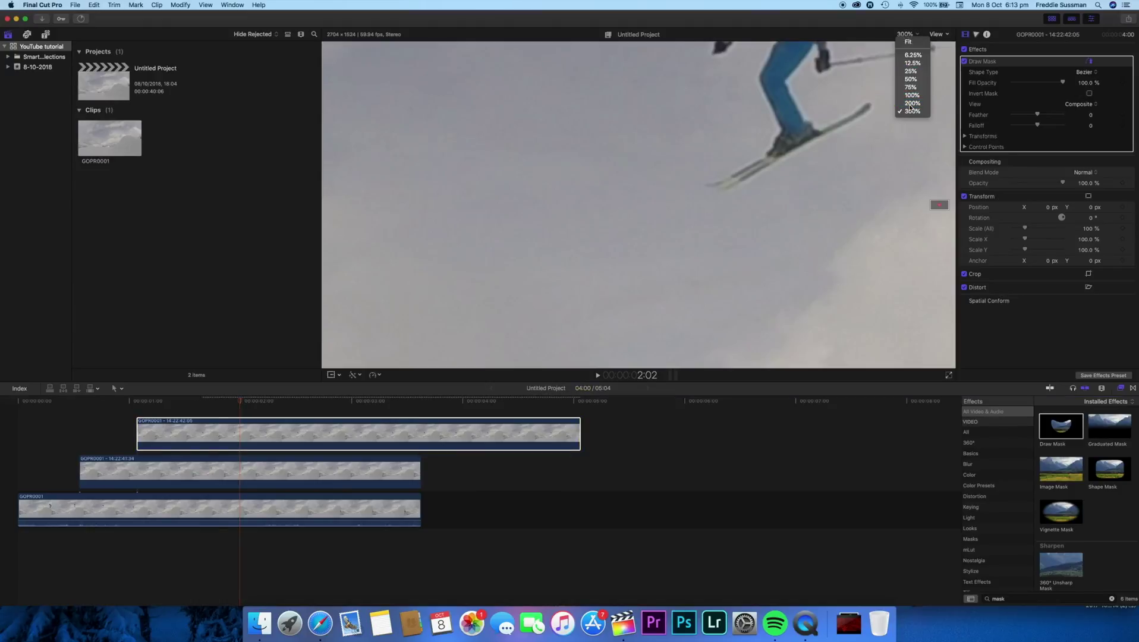
click(914, 99)
scroll(943, 205, down, 10)
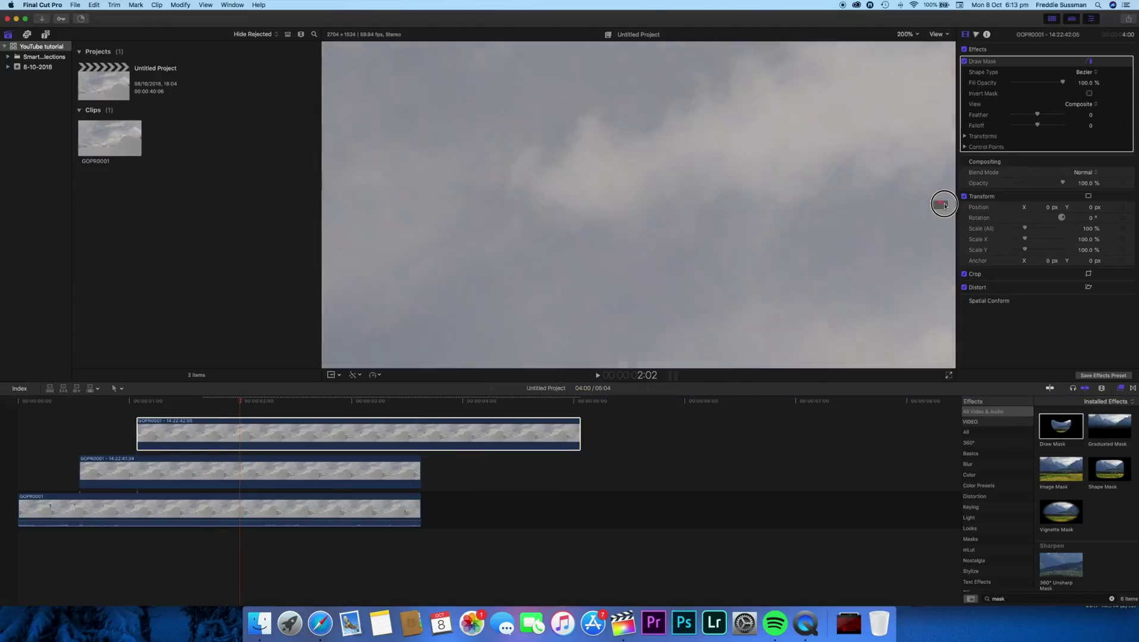
scroll(943, 205, up, 15)
scroll(942, 207, down, 5)
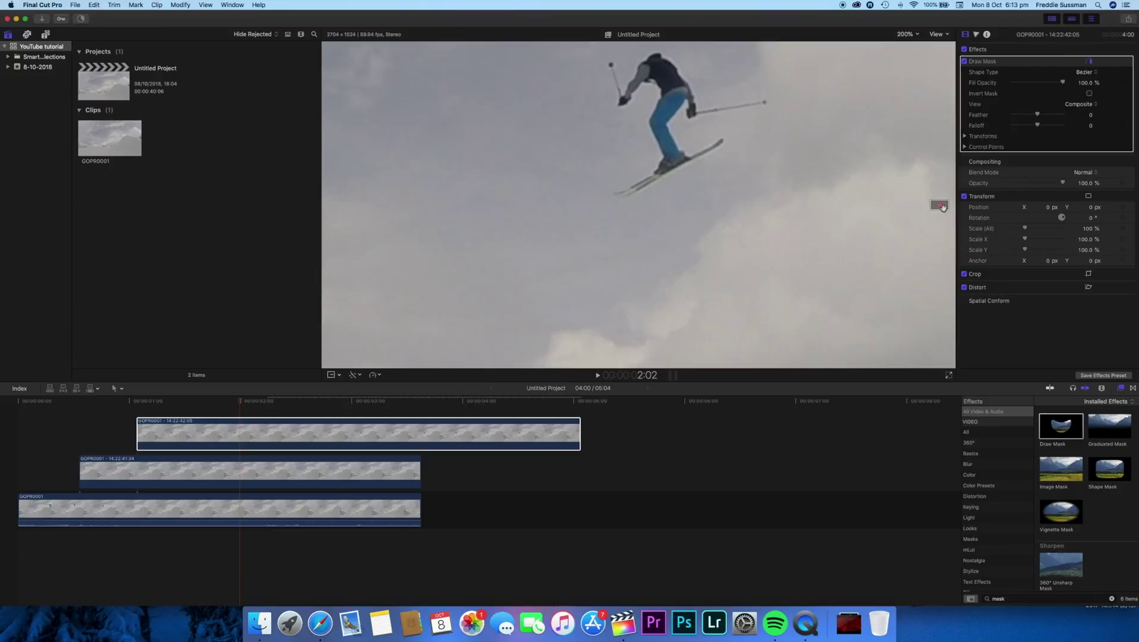
click(663, 176)
click(629, 194)
click(615, 192)
click(623, 195)
click(642, 180)
click(652, 125)
click(645, 84)
click(620, 101)
click(609, 62)
click(658, 58)
click(705, 112)
click(765, 102)
click(751, 106)
click(691, 113)
click(721, 138)
click(696, 157)
click(663, 176)
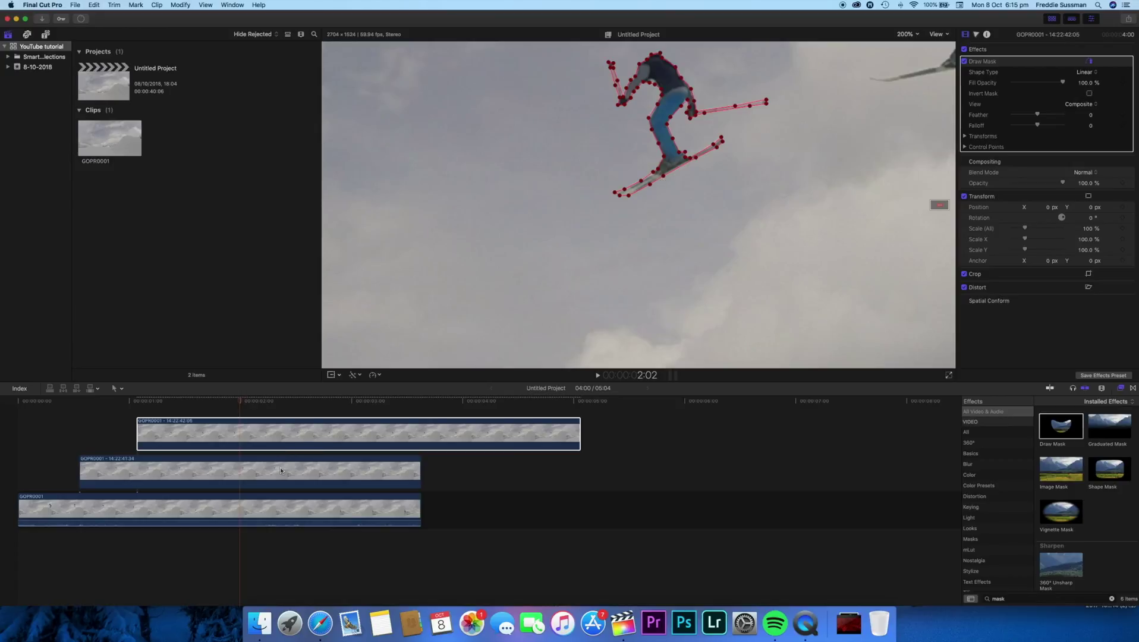
- Shorten the end of the second freeze frame to match the end of the clips below
click(902, 36)
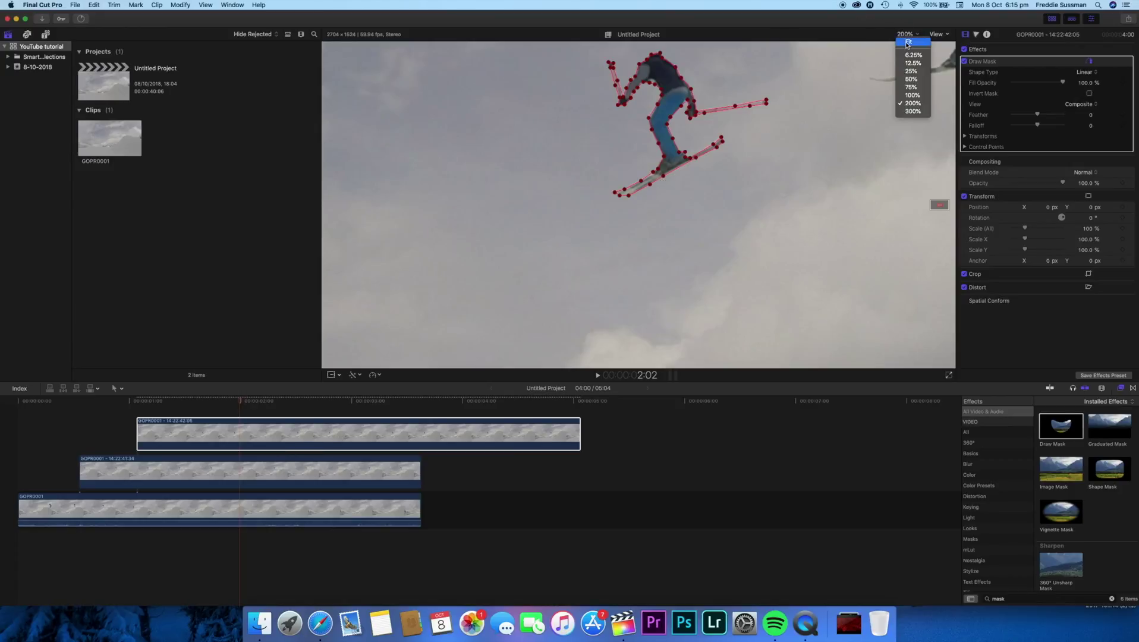
click(905, 43)
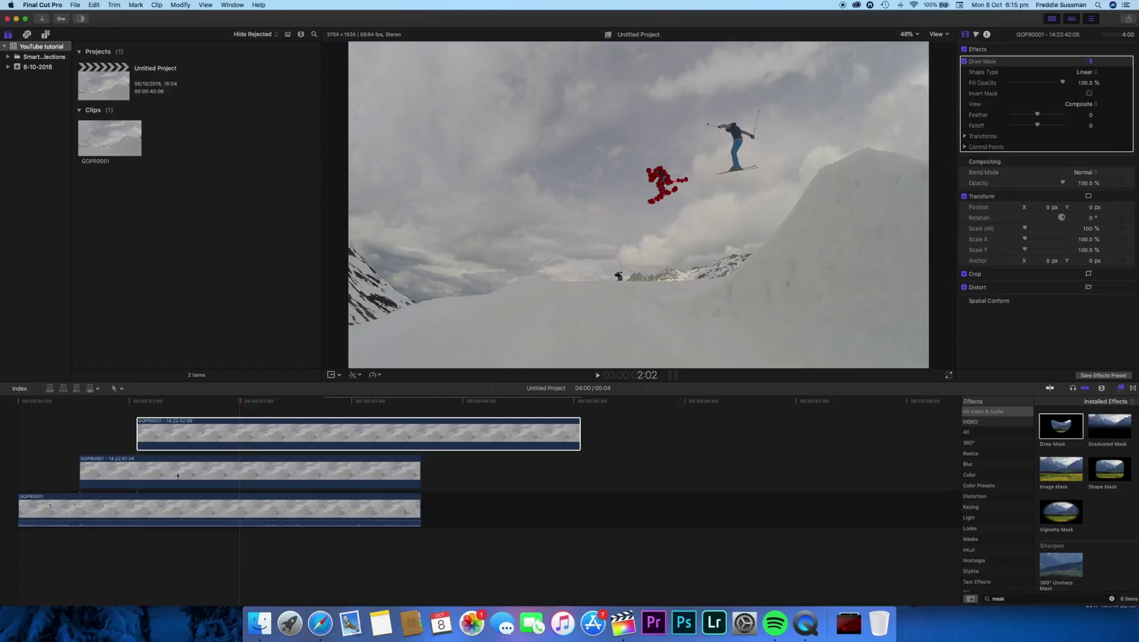
click(118, 409)
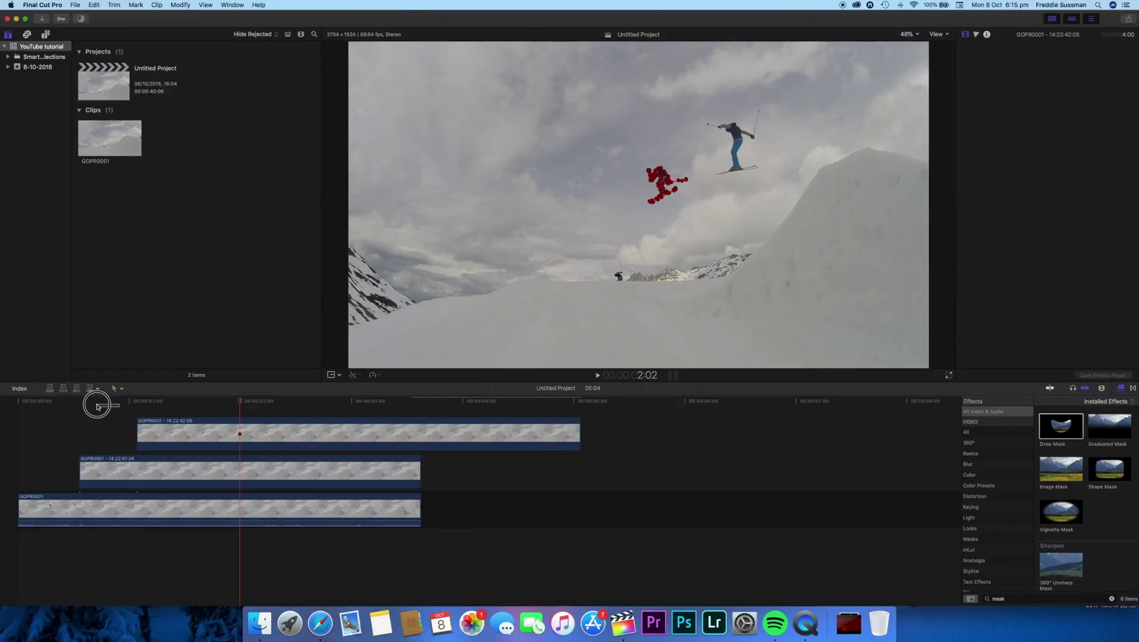
click(335, 429)
drag(580, 435, 421, 440)
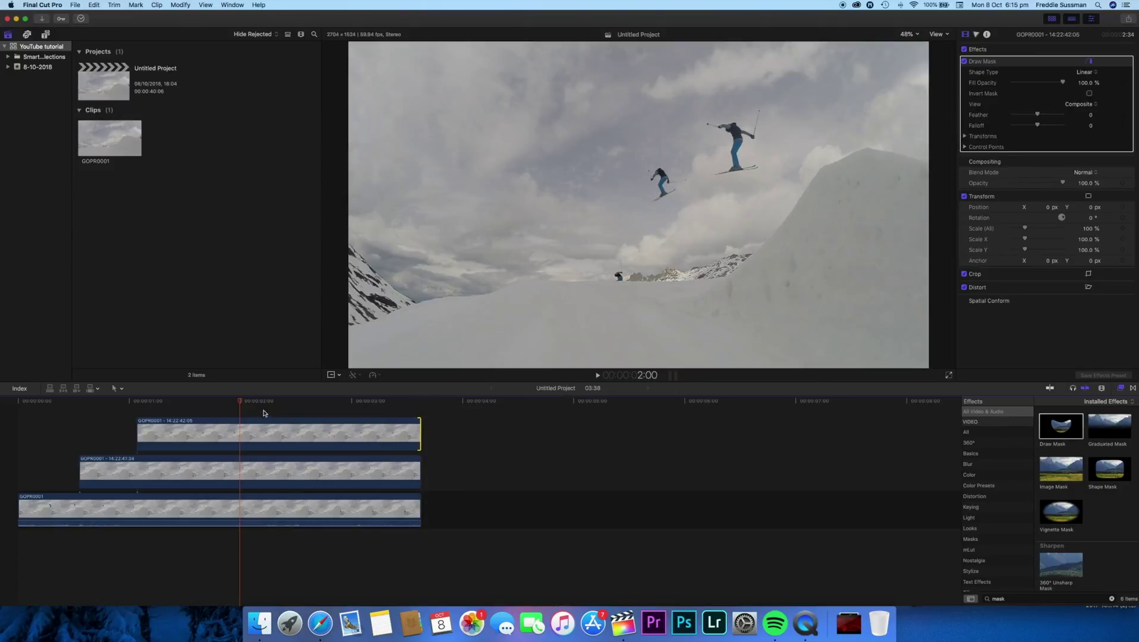
- Play back the timeline from the beginning to check both frozen skiers
drag(242, 403, 1, 405)
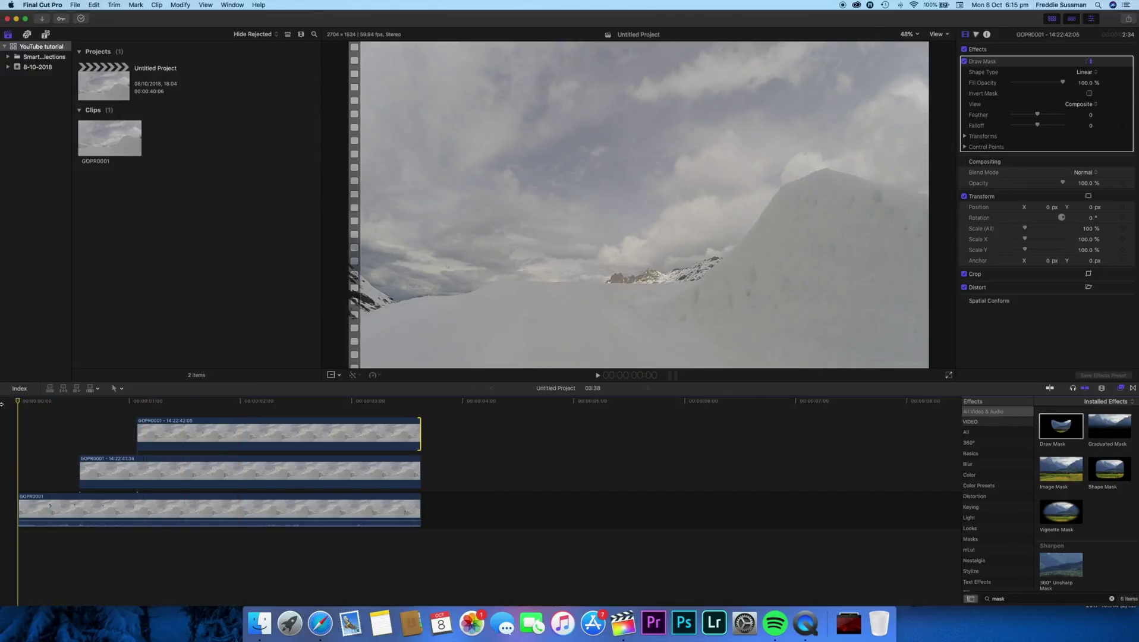
key(space)
key(space)
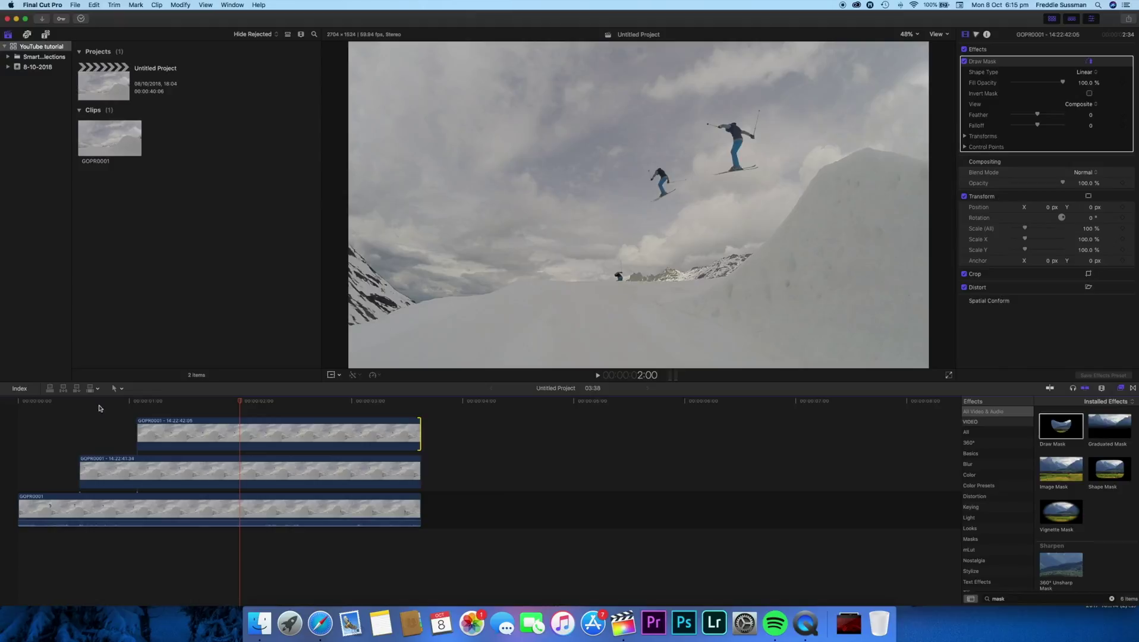
- Place a copy of the original clip above the second freeze frame and insert a freeze frame in it at 1:35
click(137, 403)
key(l)
click(158, 512)
key(space)
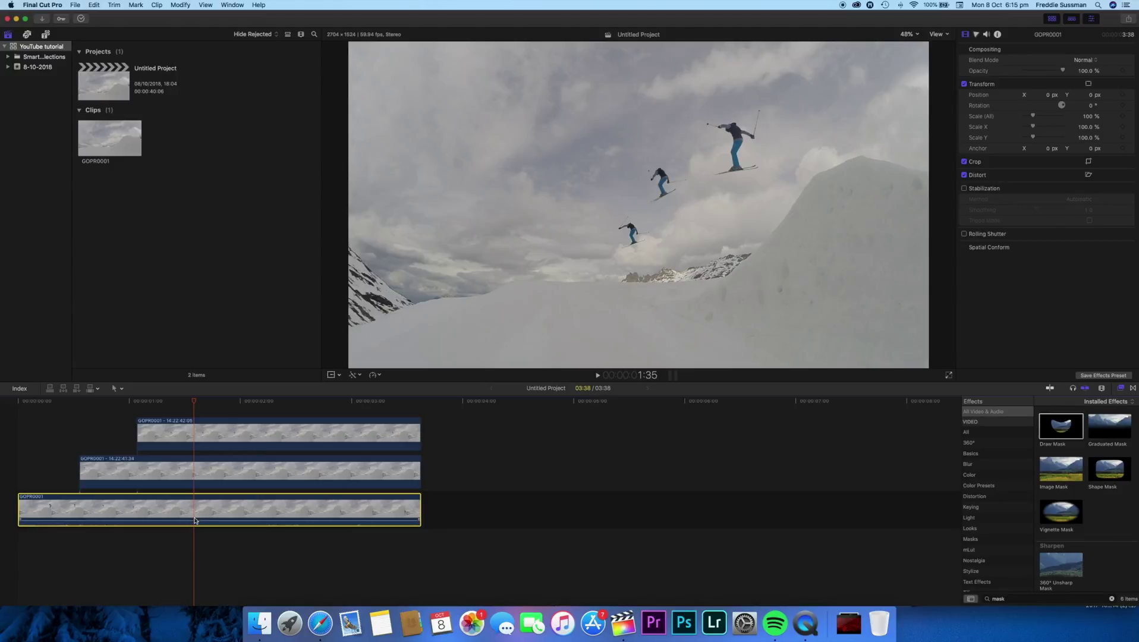
drag(195, 521, 195, 418)
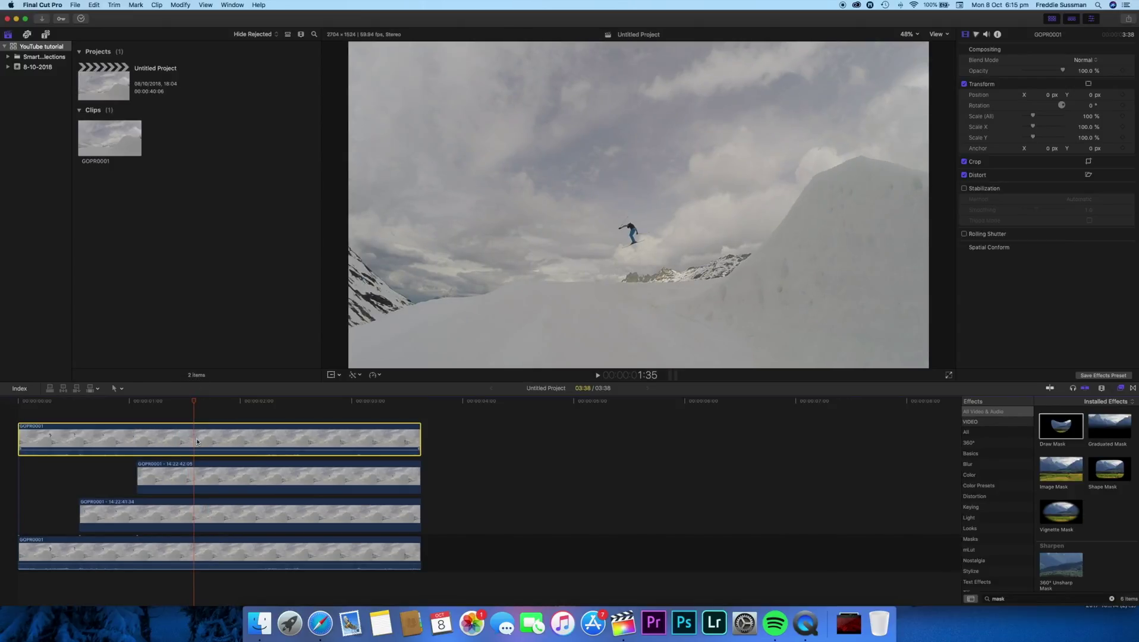
key(super+v)
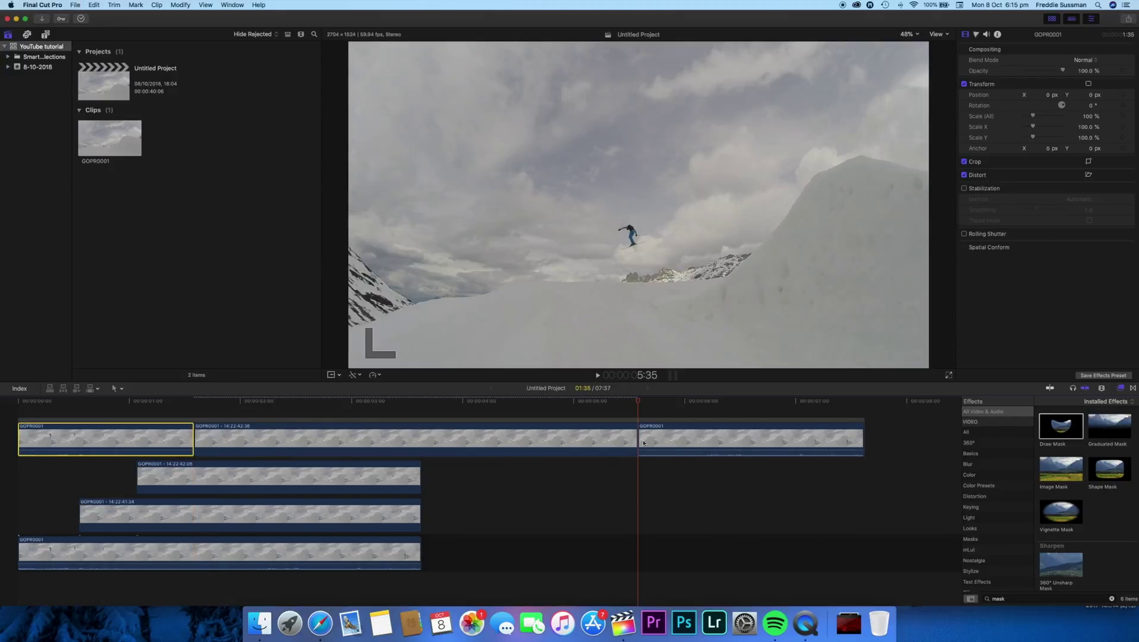
- Delete the parts of the copied clip before and after the third freeze frame, keeping the freeze frame connected at 1:35
click(691, 438)
key(BackSpace)
click(324, 435)
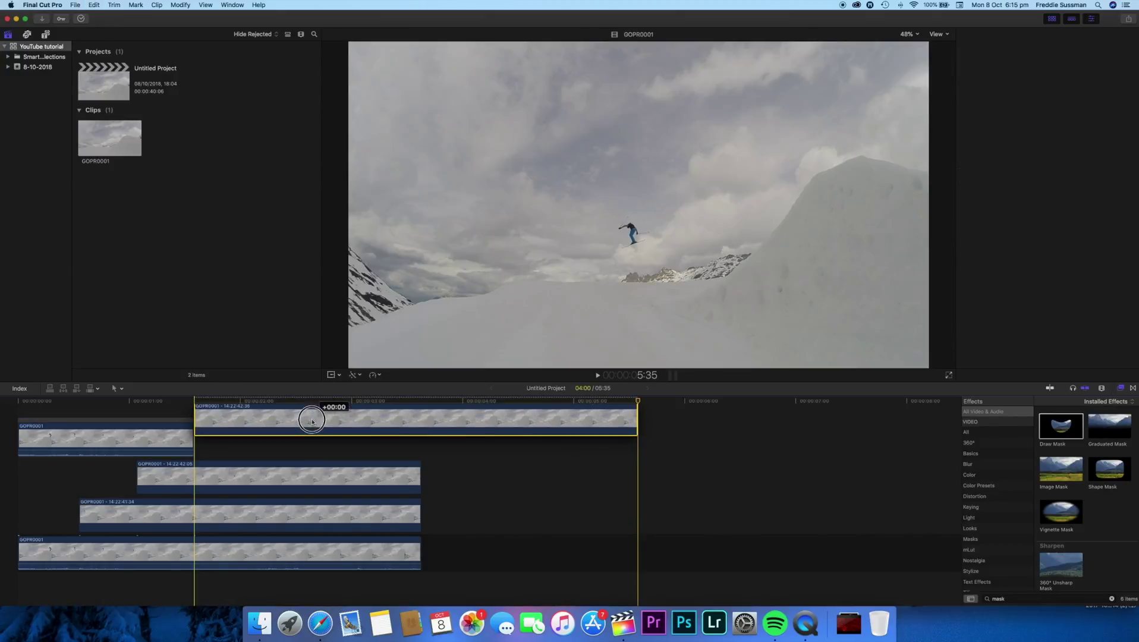
click(173, 447)
key(BackSpace)
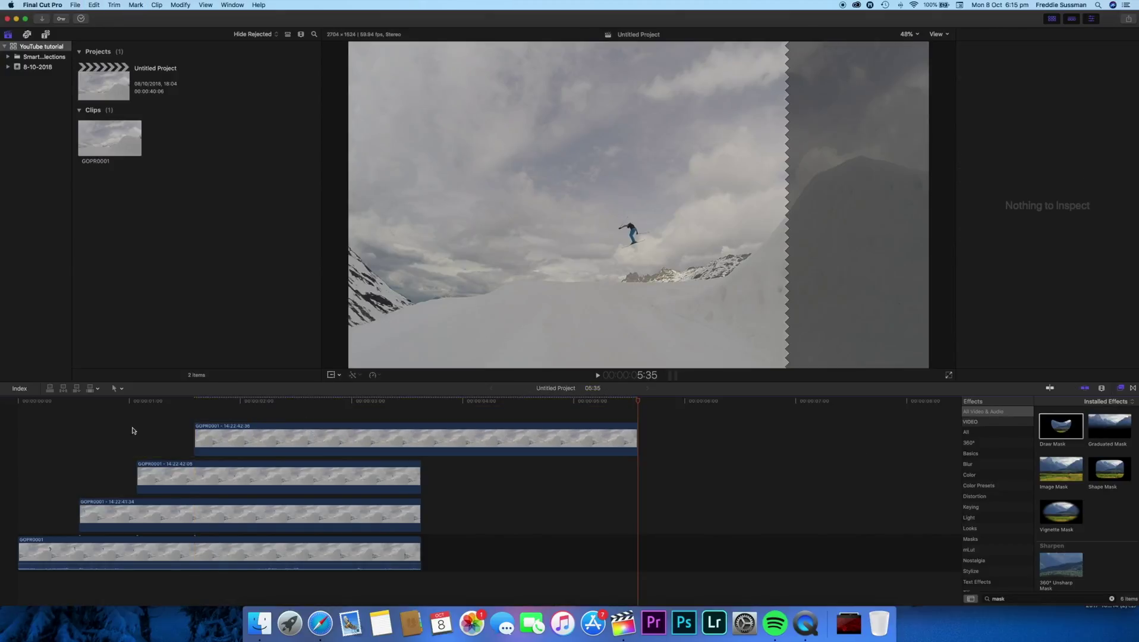
- Apply a Linear Draw Mask to the third freeze frame and trace the skier, poles and skis at 200% viewer zoom
click(194, 400)
click(216, 437)
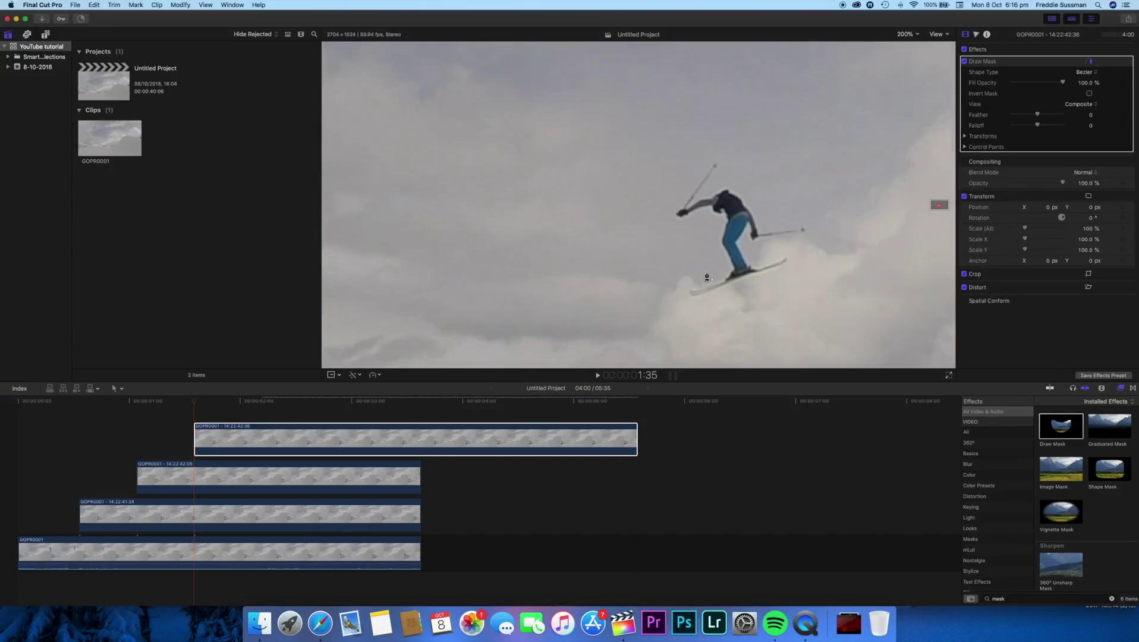
click(689, 292)
click(710, 286)
click(733, 277)
click(724, 241)
click(713, 206)
click(690, 213)
click(705, 177)
click(714, 165)
click(727, 191)
click(744, 205)
click(786, 231)
click(804, 229)
click(750, 244)
click(748, 268)
click(785, 259)
click(745, 277)
click(741, 283)
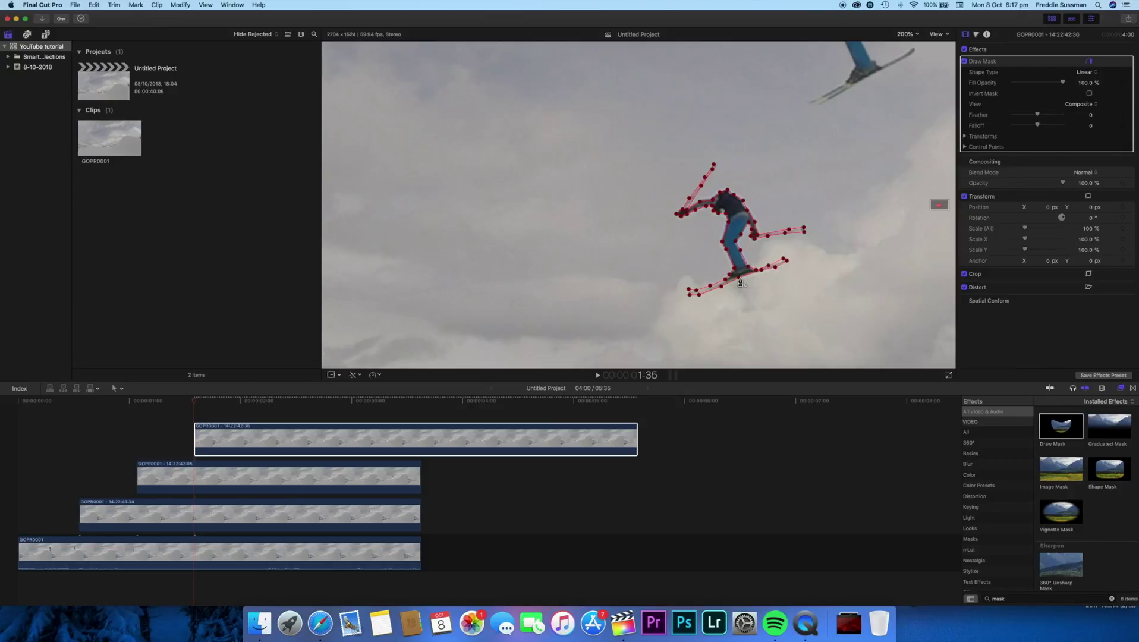
- Fit the image in the viewer and shorten the third freeze frame's end to match the end of the clips below
click(910, 34)
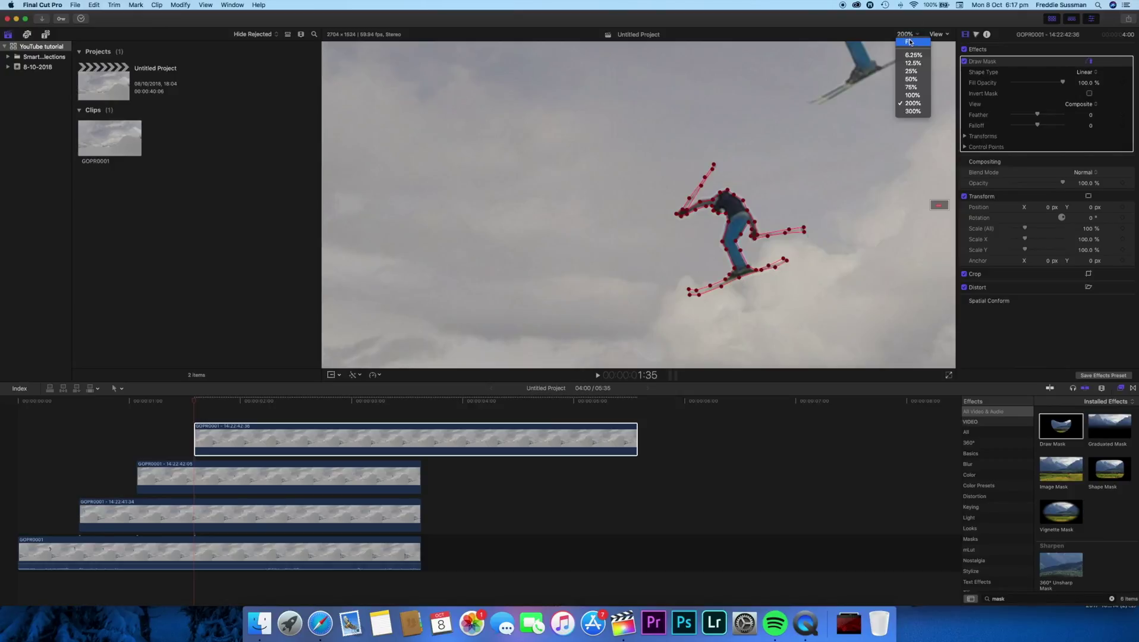
click(907, 40)
drag(639, 444, 421, 447)
- Play back the timeline from the beginning to check all three frozen skiers
drag(194, 402, 18, 405)
click(13, 412)
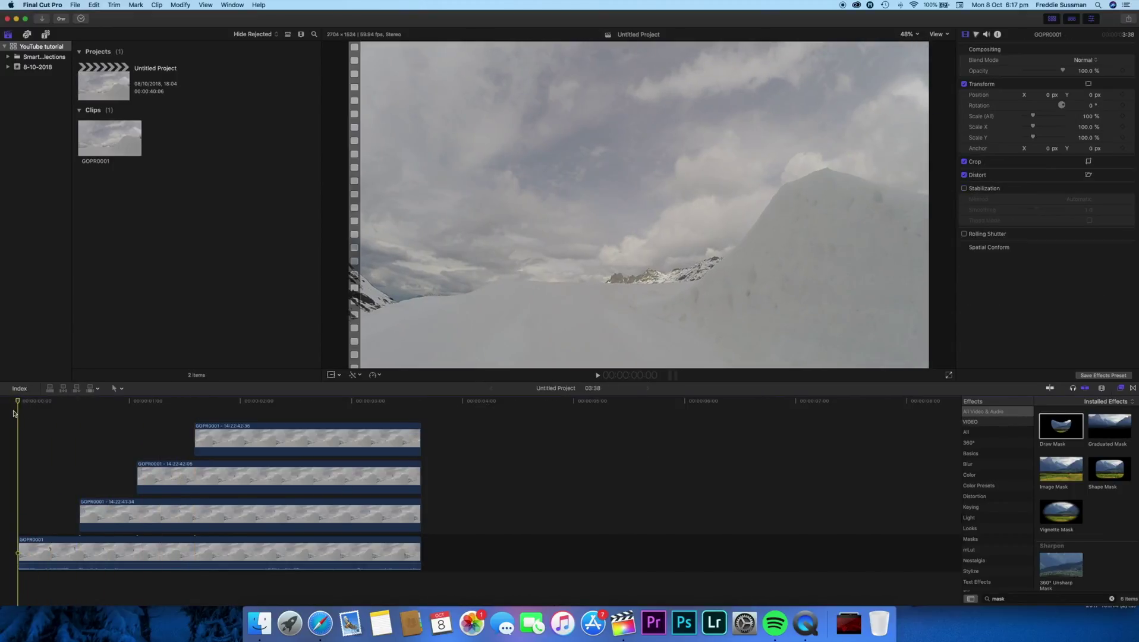
key(space)
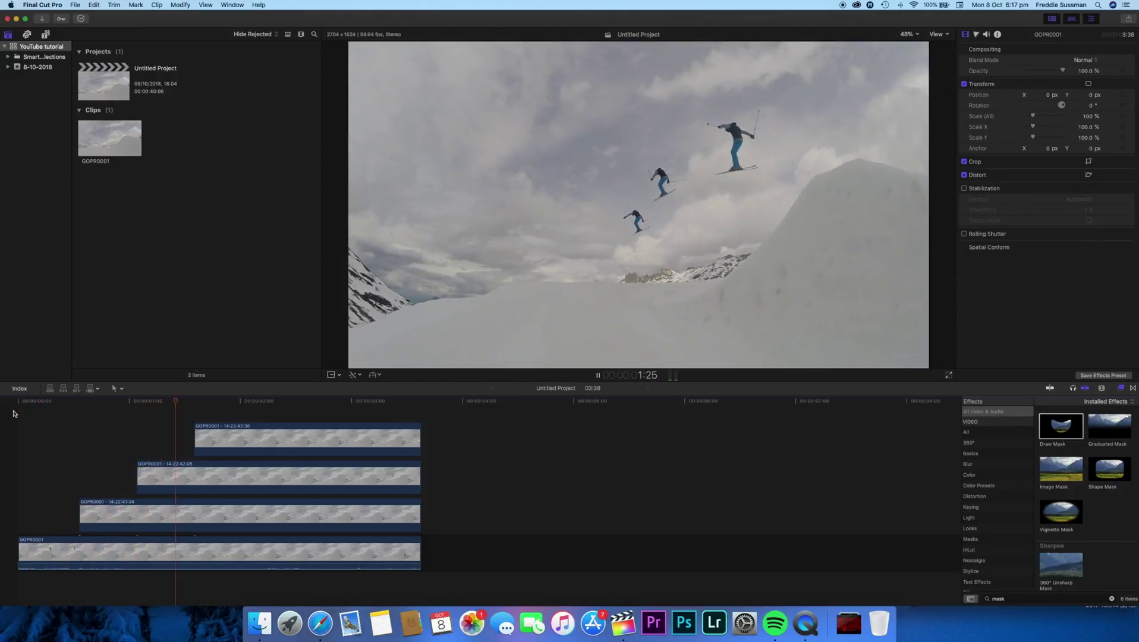
key(space)
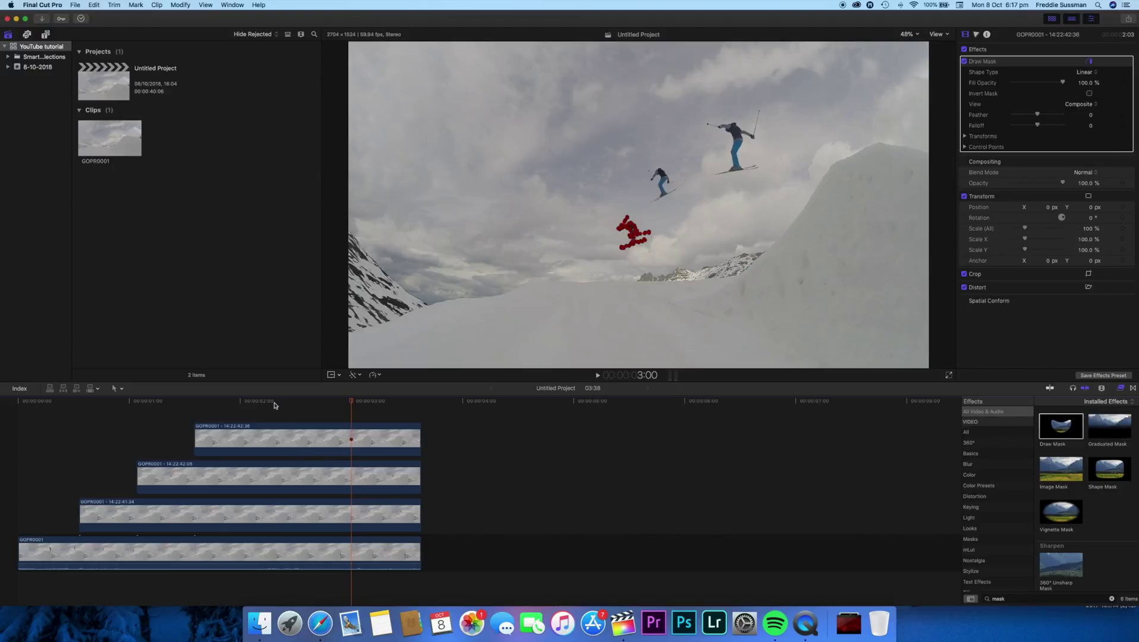
- Search the sound effects library for "camera"
scroll(214, 529, down, 1)
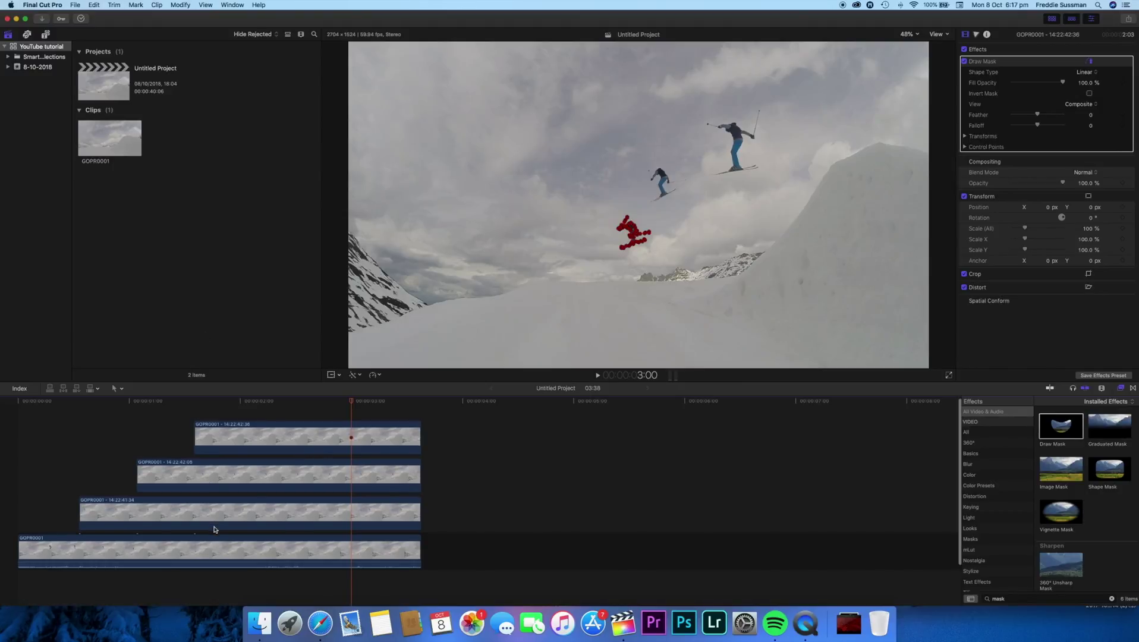
click(47, 36)
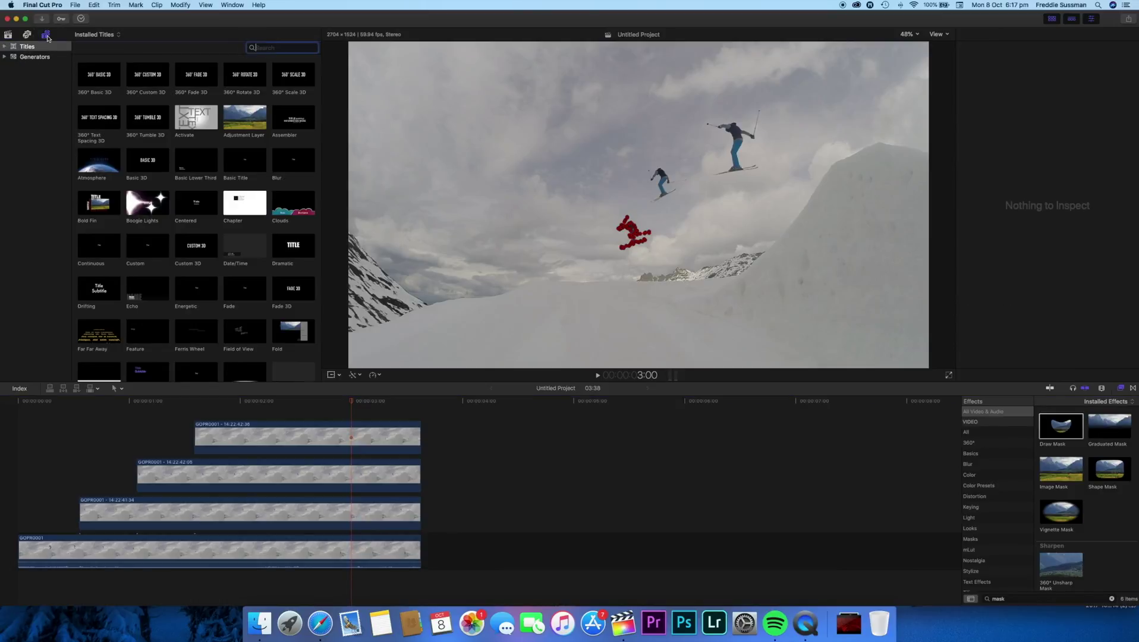
click(27, 35)
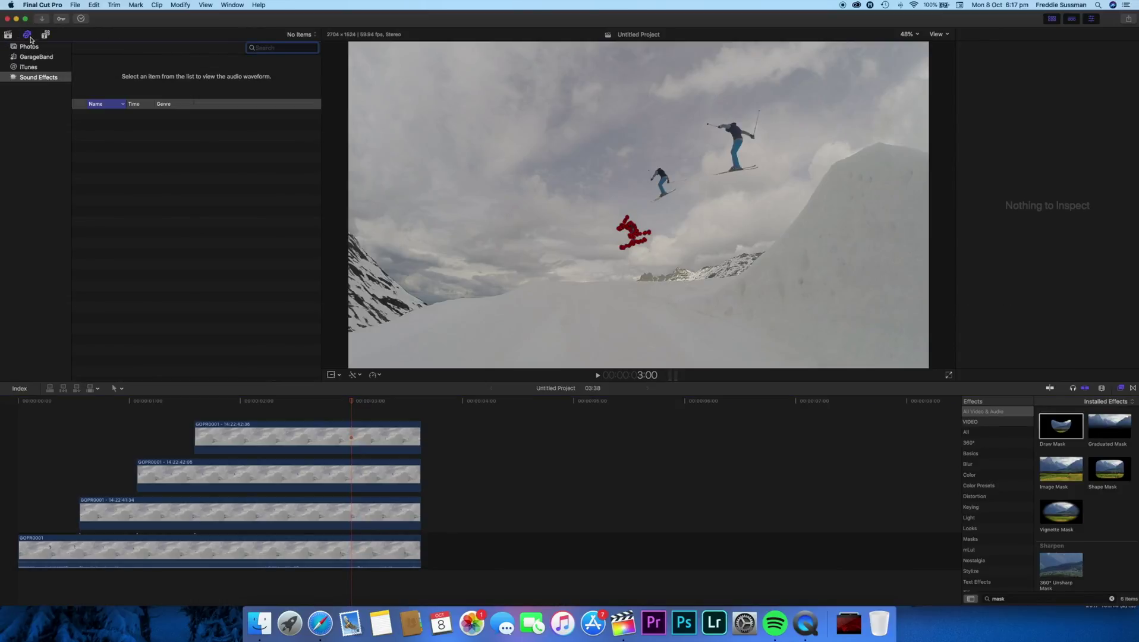
text(camera)
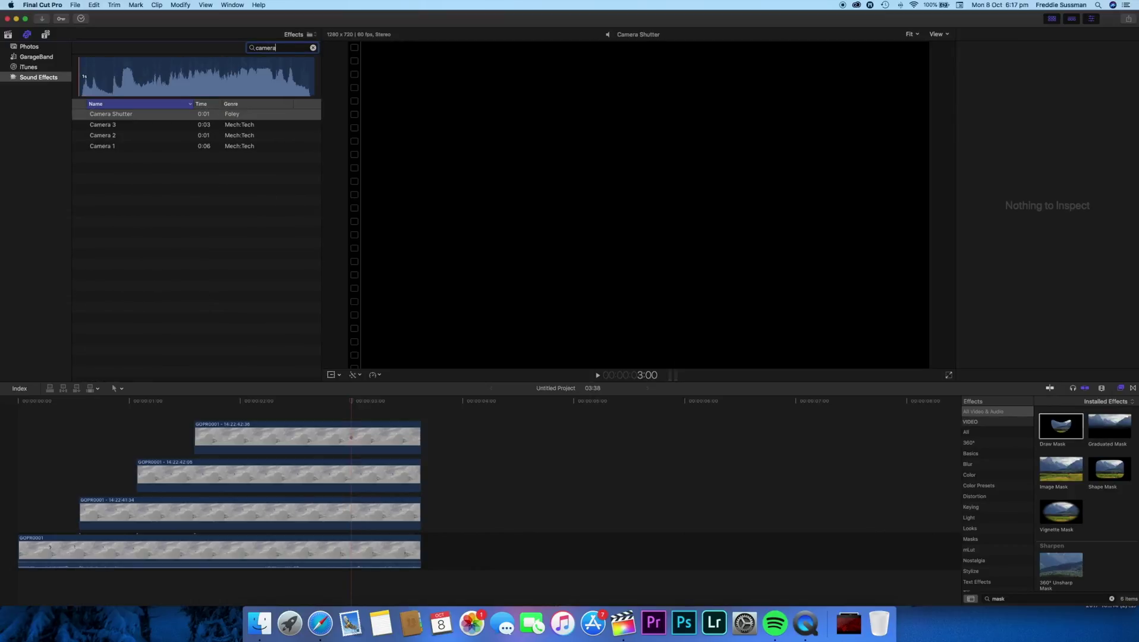
- Listen to the Camera Shutter, Camera 3, Camera 2 and Camera 1 sound effects to compare them
click(117, 117)
key(XF86AudioRaiseVolume)
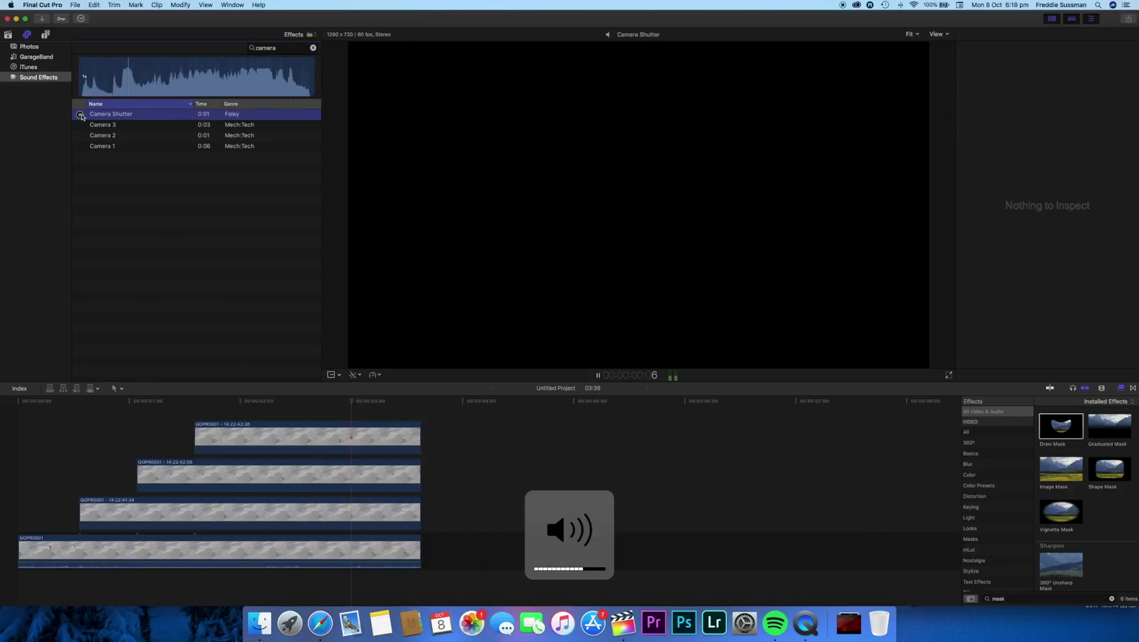
click(79, 126)
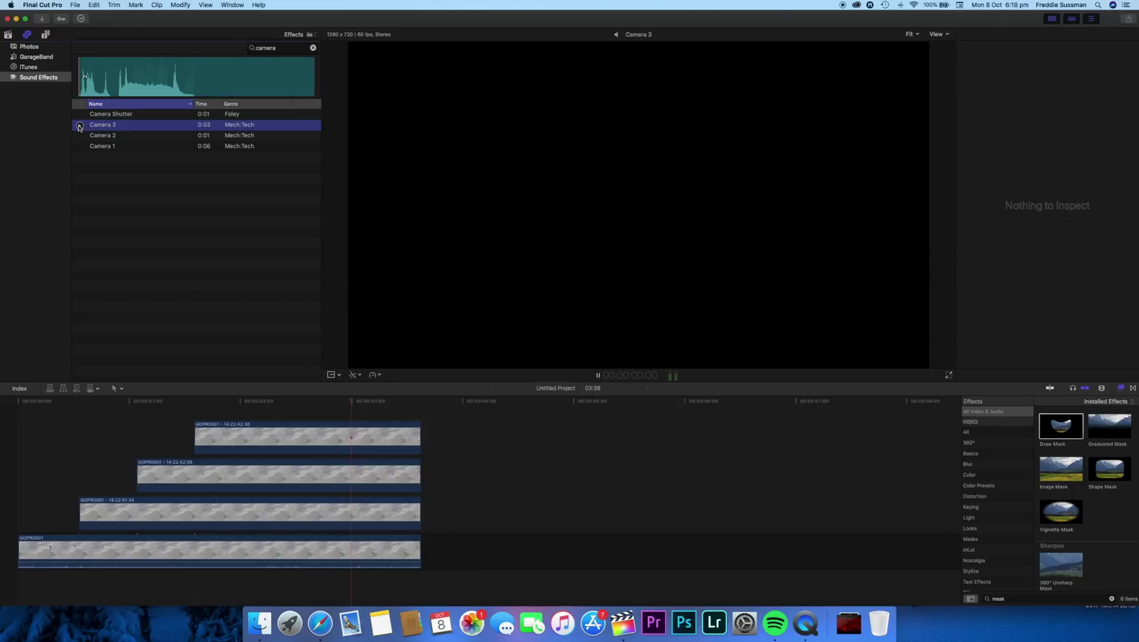
click(81, 137)
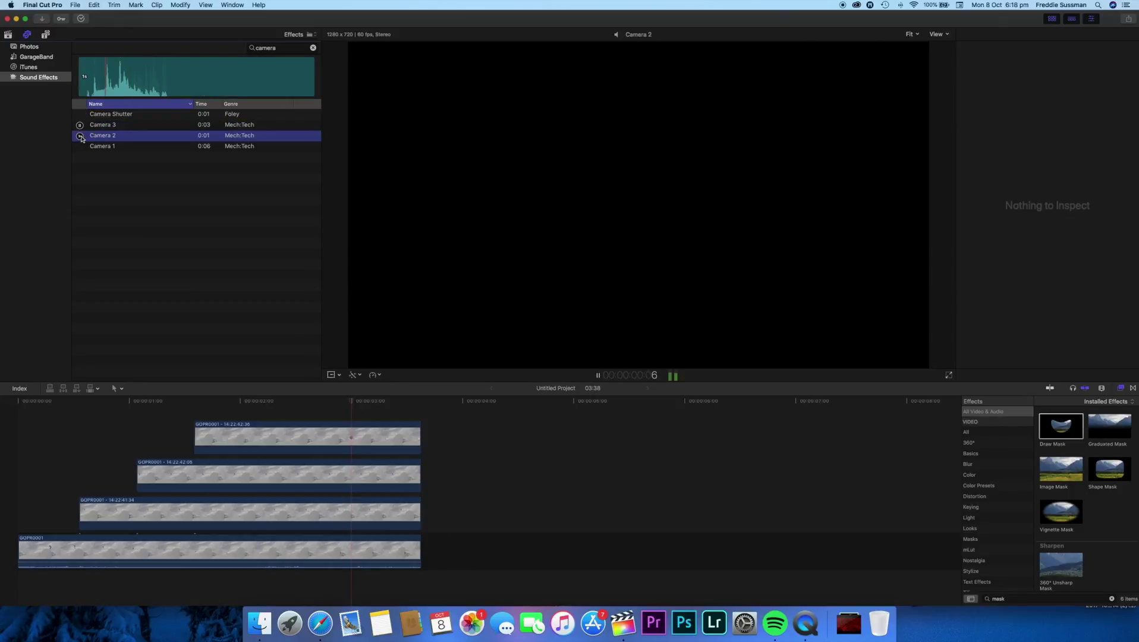
click(81, 146)
click(80, 147)
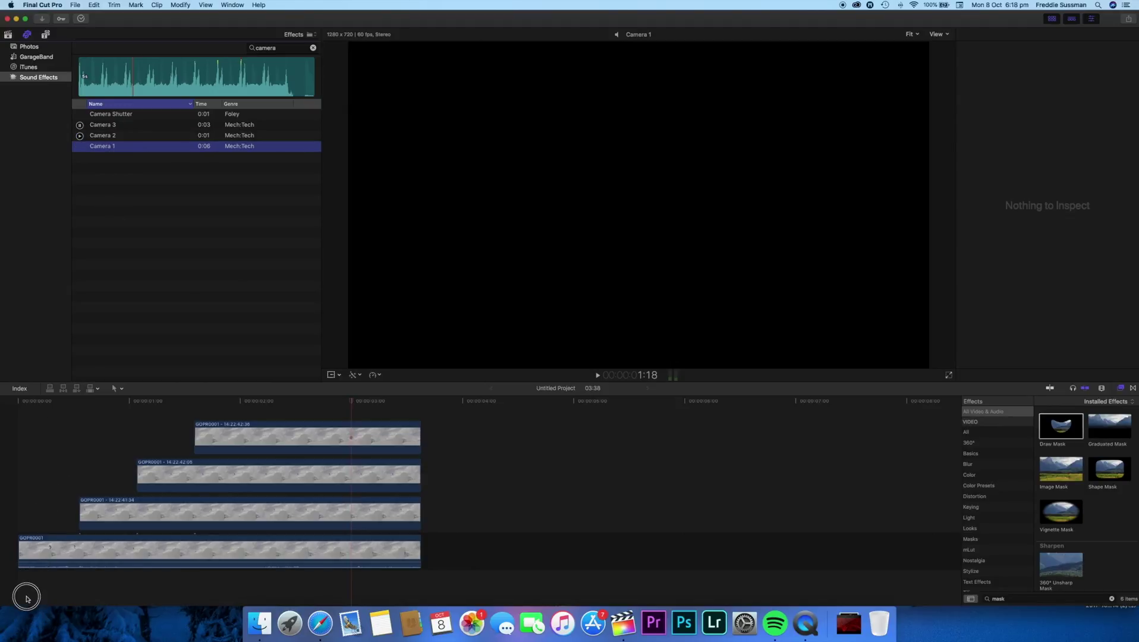
- Place the Camera 2 sound effect beneath the original clip and shift it toward the first freeze frame
click(109, 136)
drag(133, 136, 9, 591)
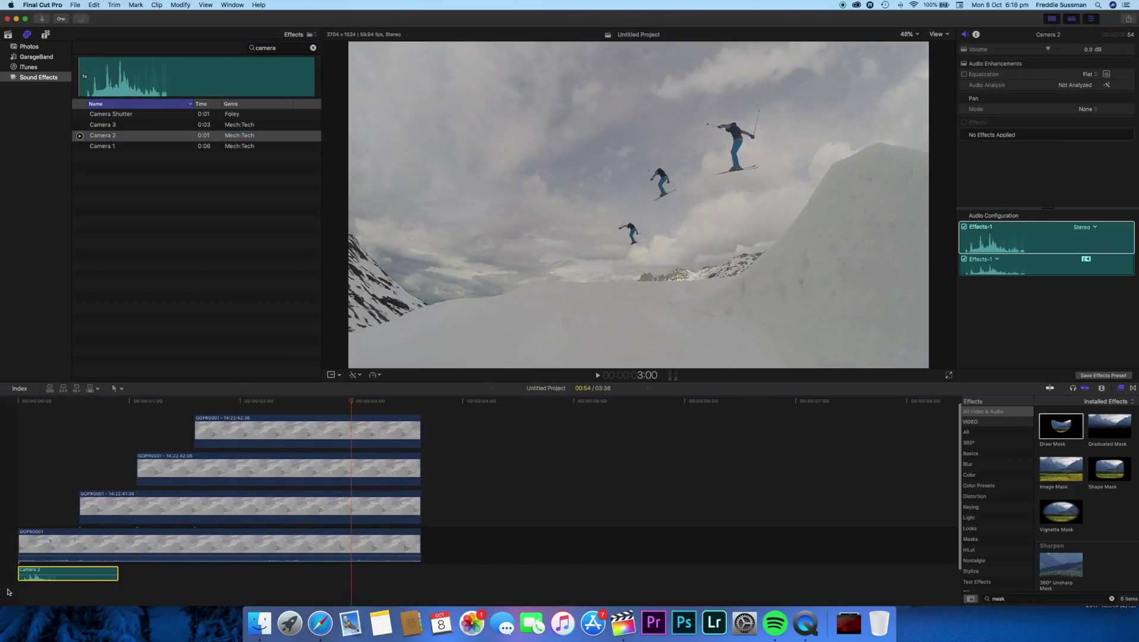
drag(73, 575, 72, 574)
drag(104, 571, 71, 588)
- Align the Camera 2 sound with the start of the first freeze frame and shorten its end to 22 frames
click(56, 590)
key(space)
key(Left)
key(Left)
key(Left)
key(Left)
key(Left)
key(Left)
key(Left)
key(Left)
key(Left)
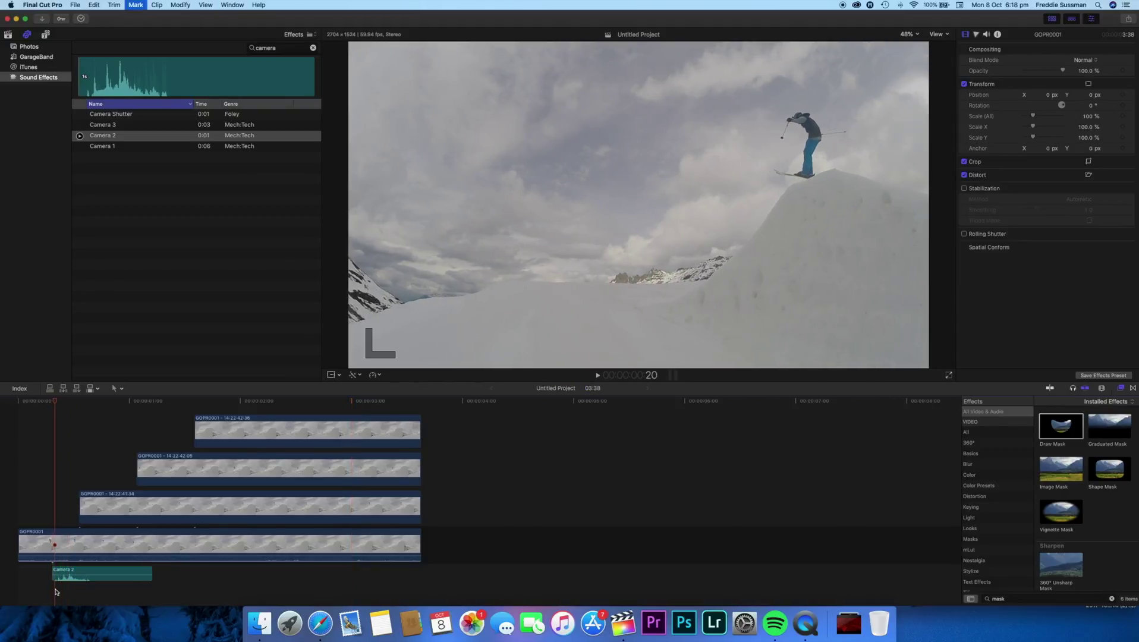
click(59, 575)
drag(58, 575, 100, 572)
drag(176, 574, 120, 572)
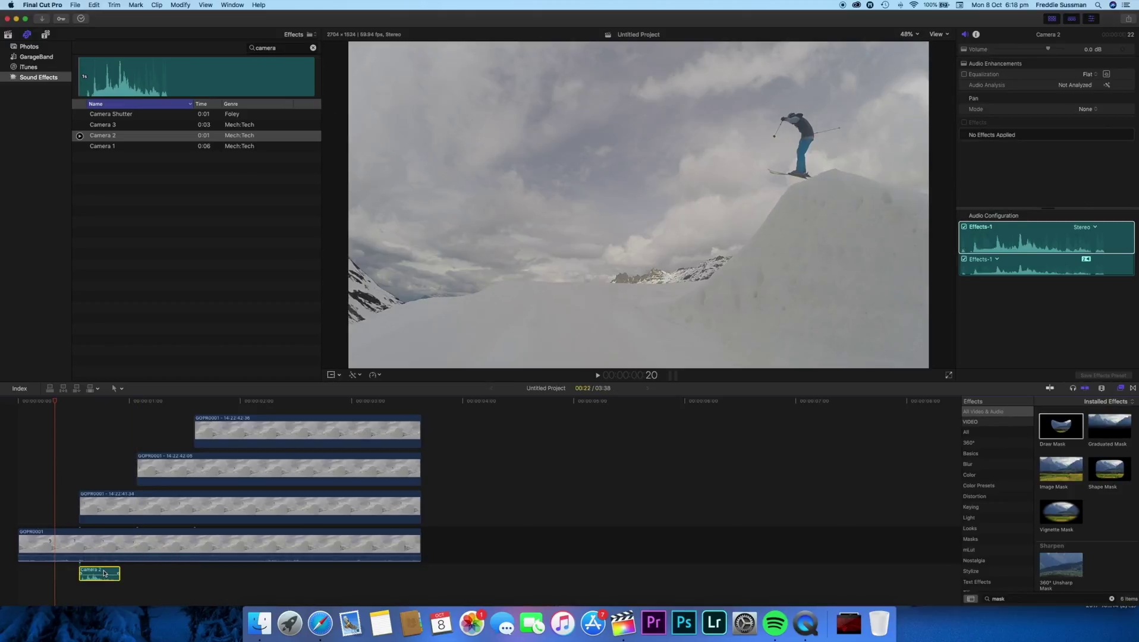
- Copy the shortened camera sound to the starts of the second and third freeze frames and play the timeline from the beginning
drag(104, 574, 220, 580)
drag(62, 402, 12, 403)
key(space)
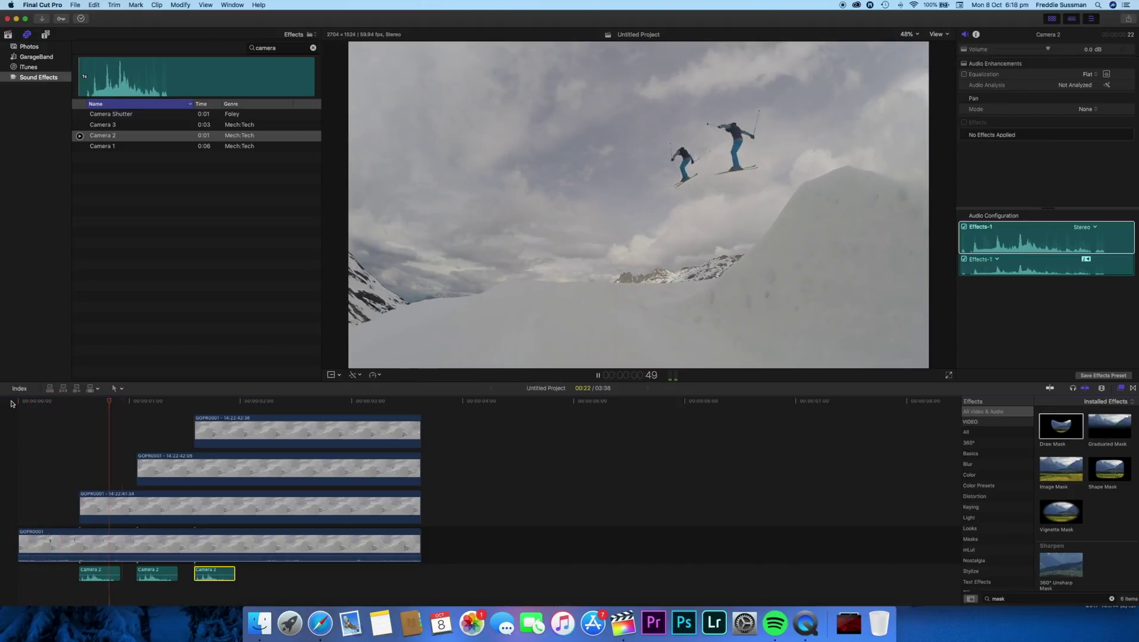
key(space)
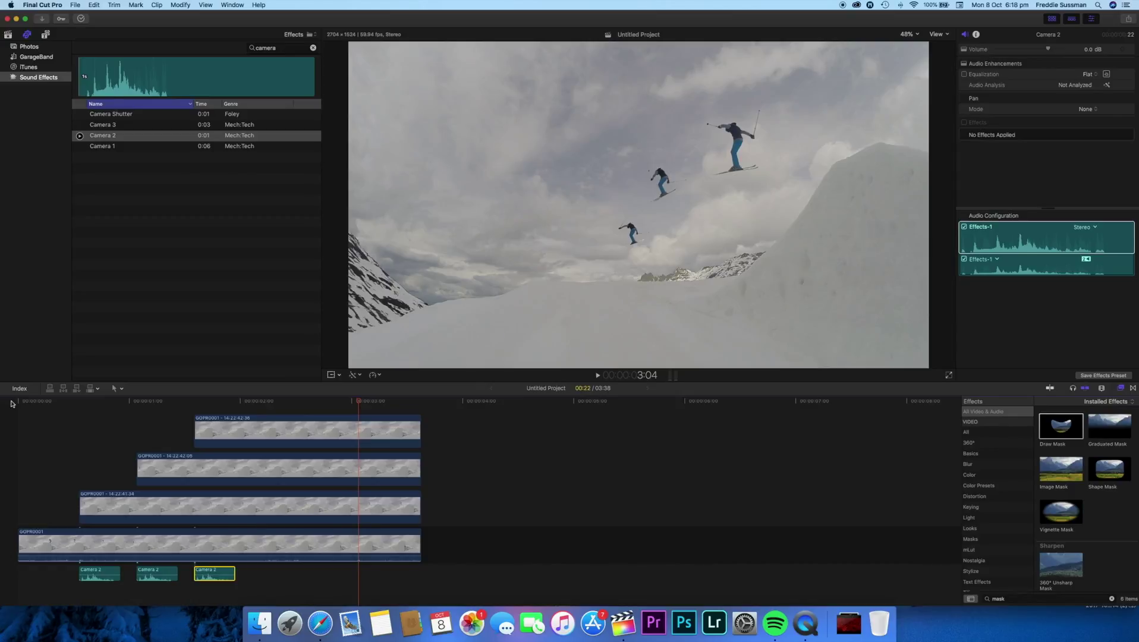